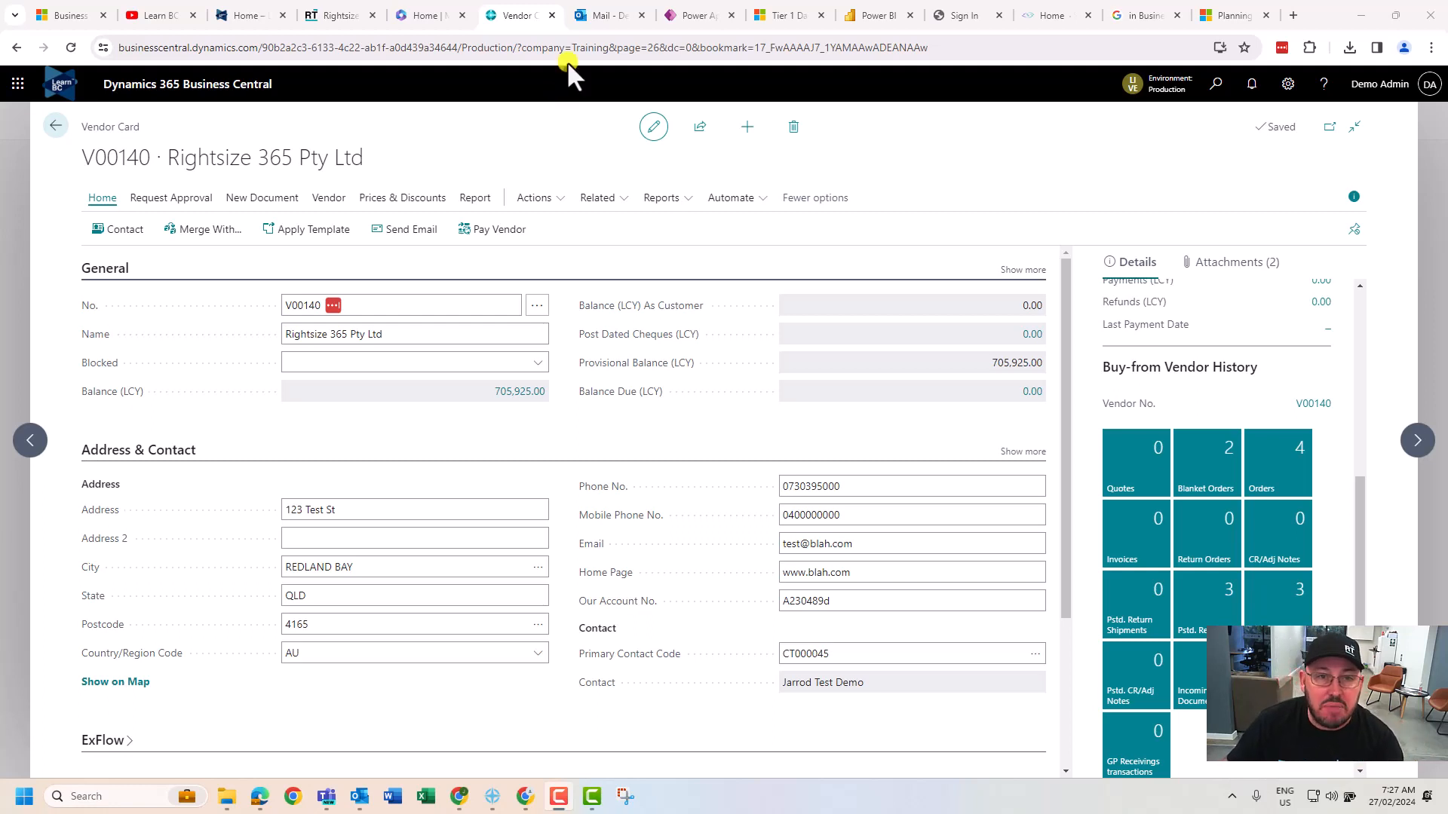
Find the Demand Forecasts list and open the EXAMPLE forecast.
left_click(955, 164)
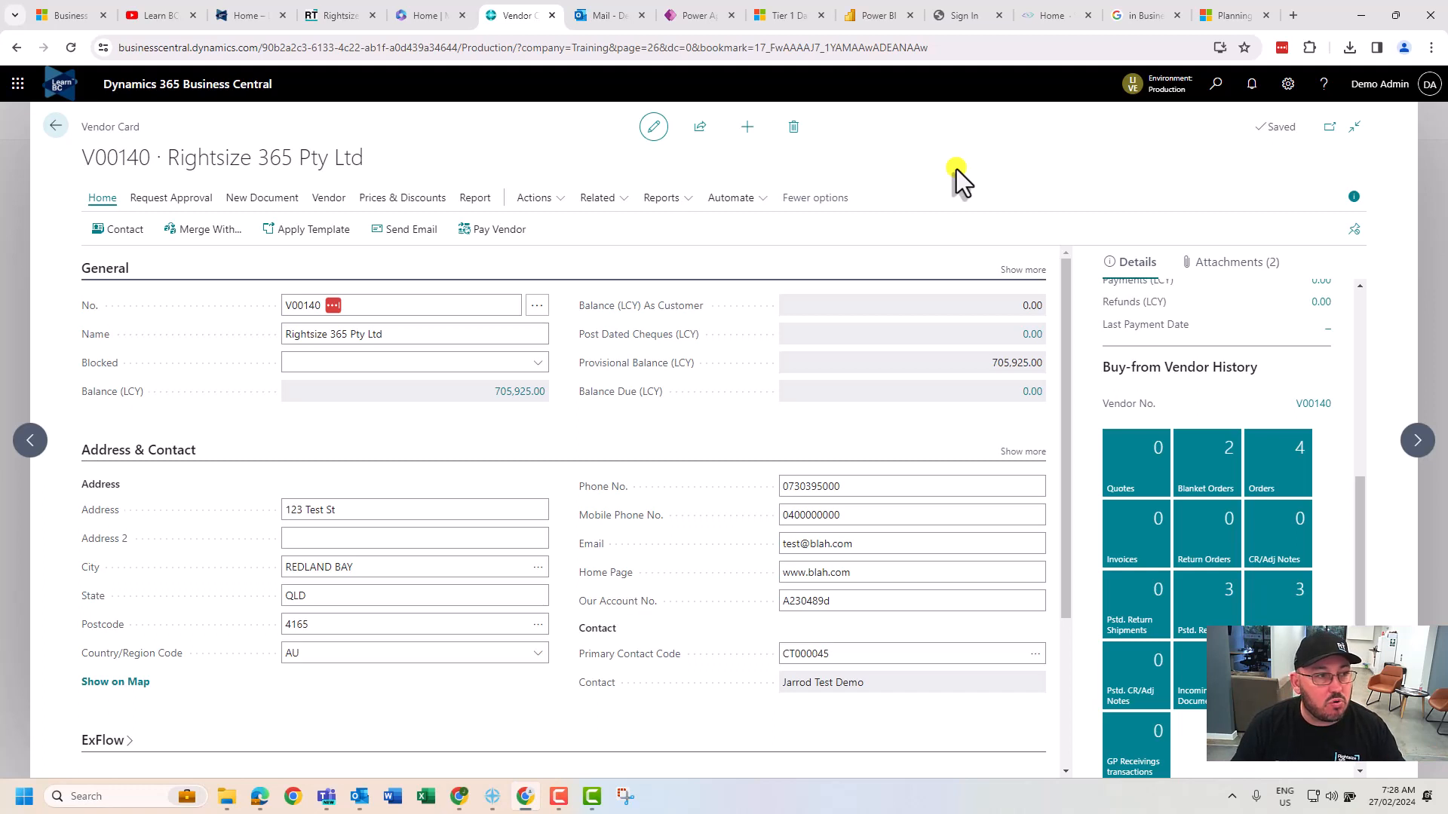
left_click(1217, 83)
type("demand fore")
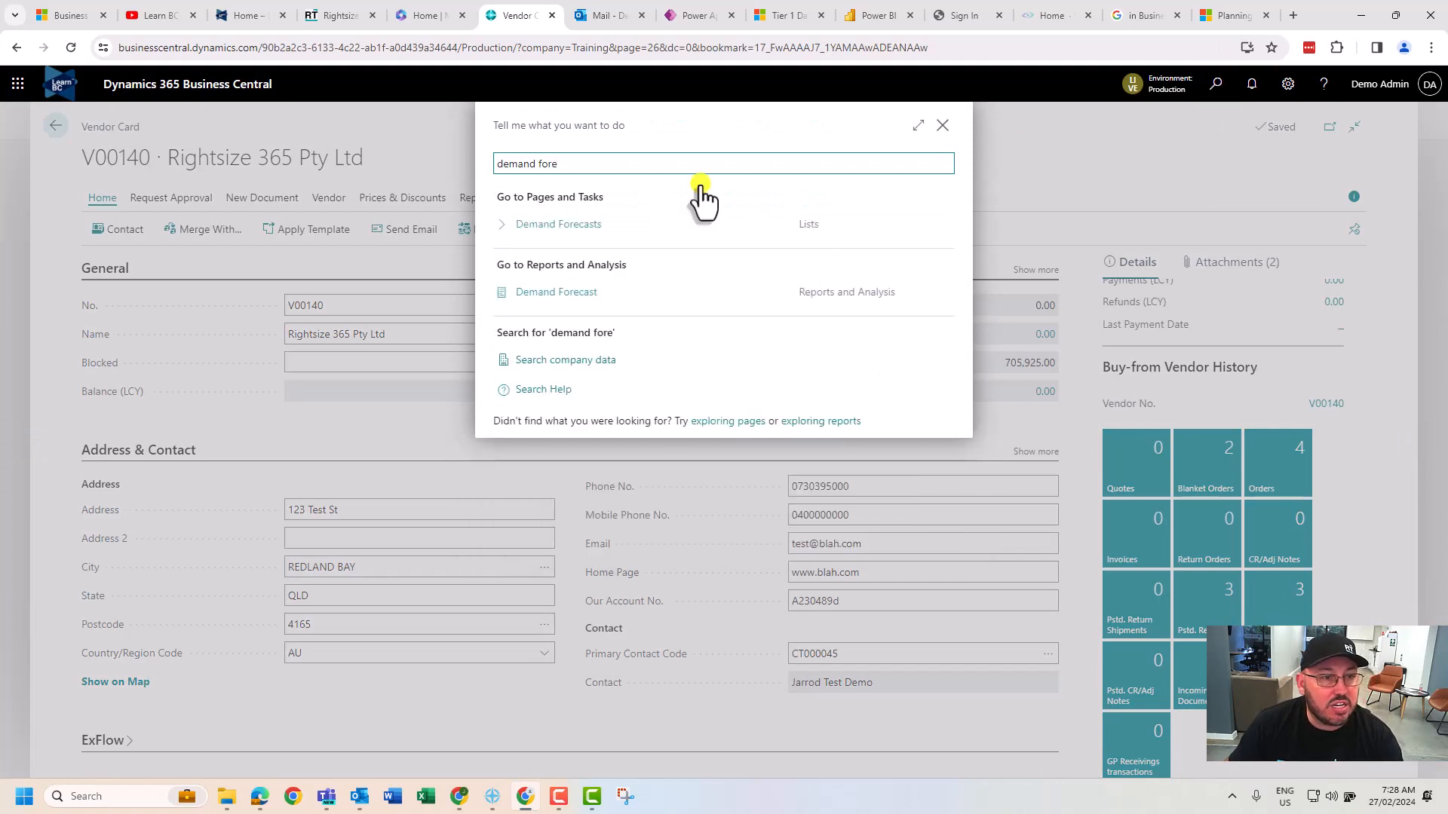
left_click(569, 227)
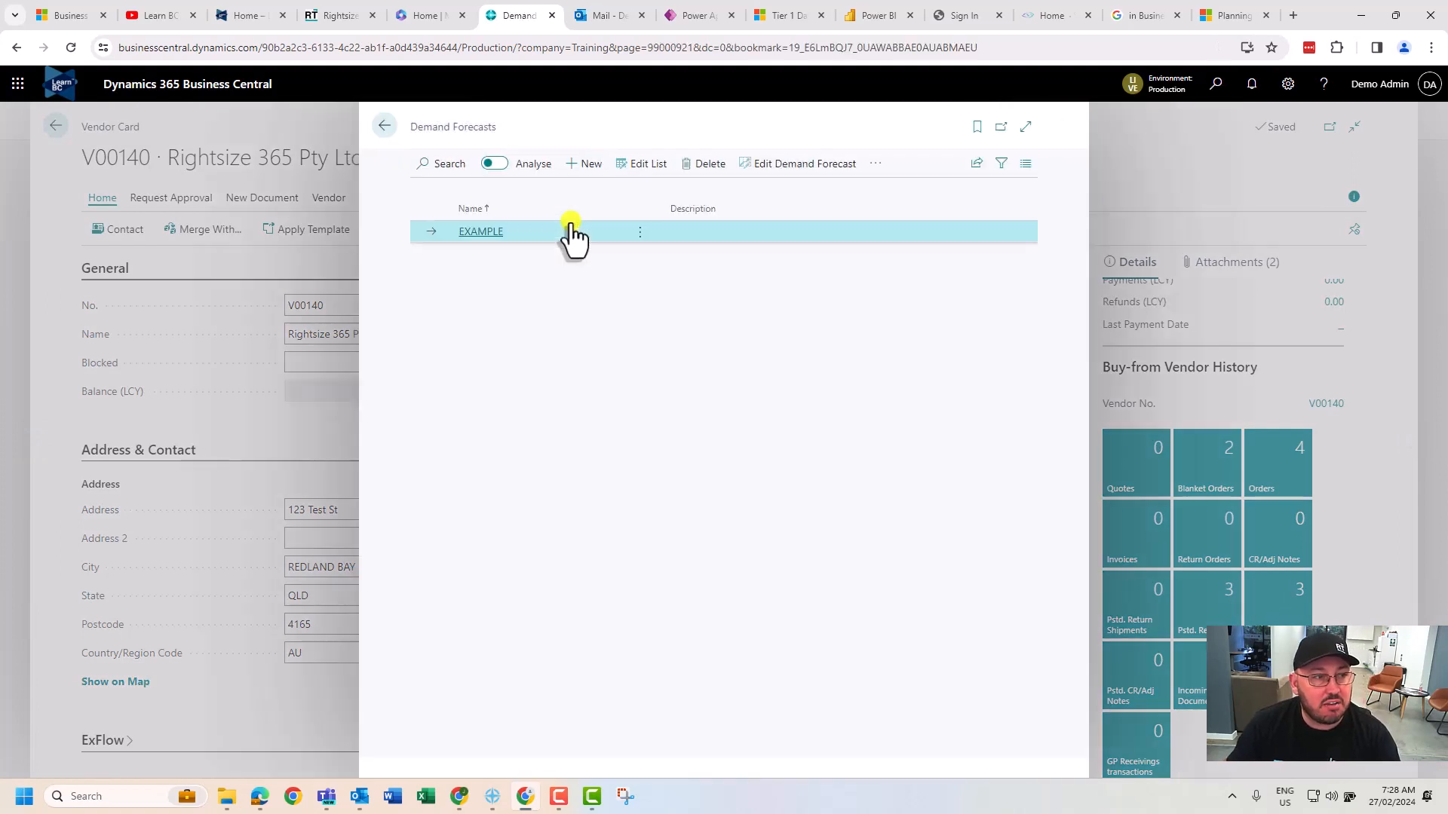
left_click(481, 232)
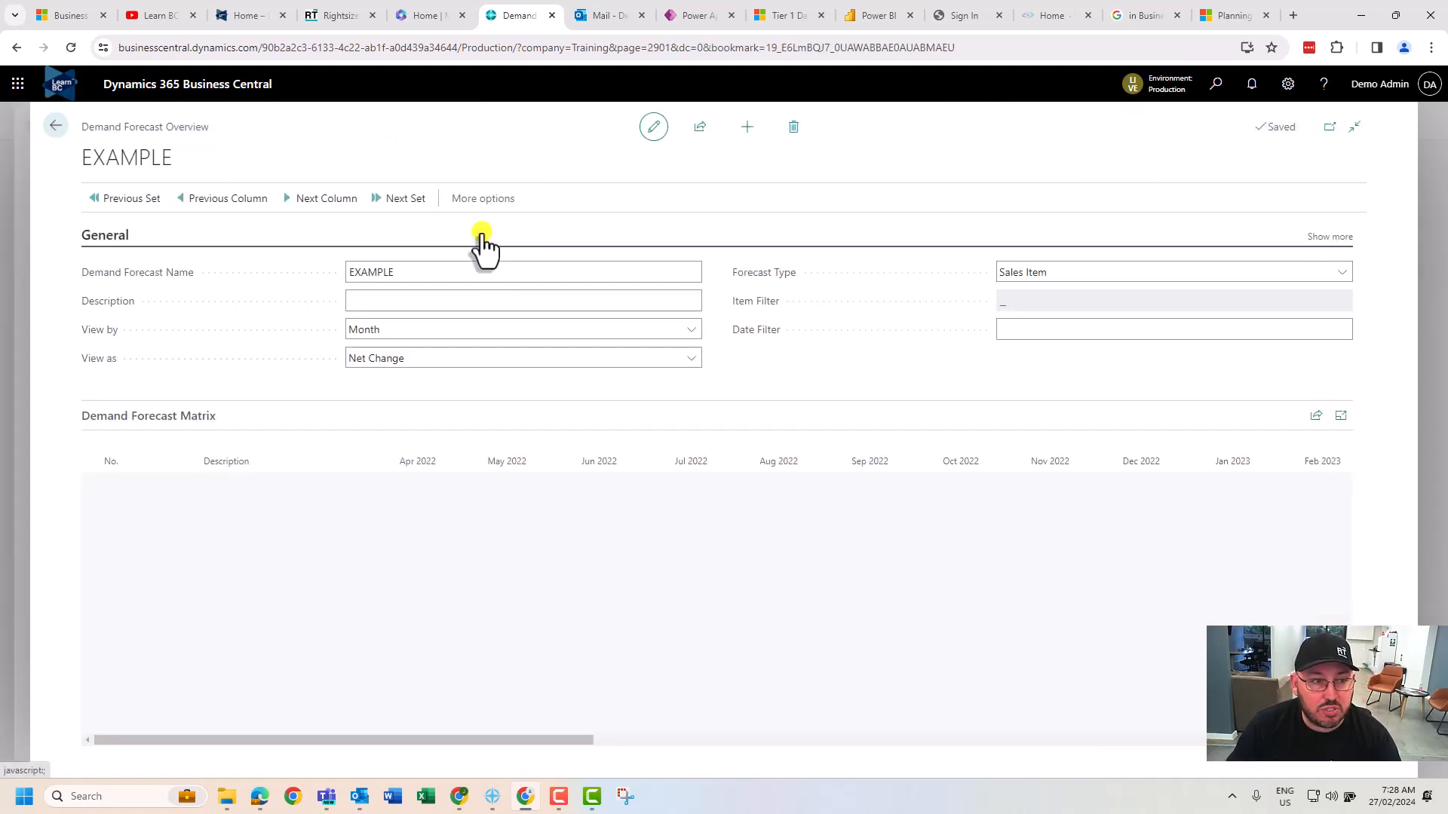
Set the forecast type of the EXAMPLE demand forecast to Component.
left_click(899, 353)
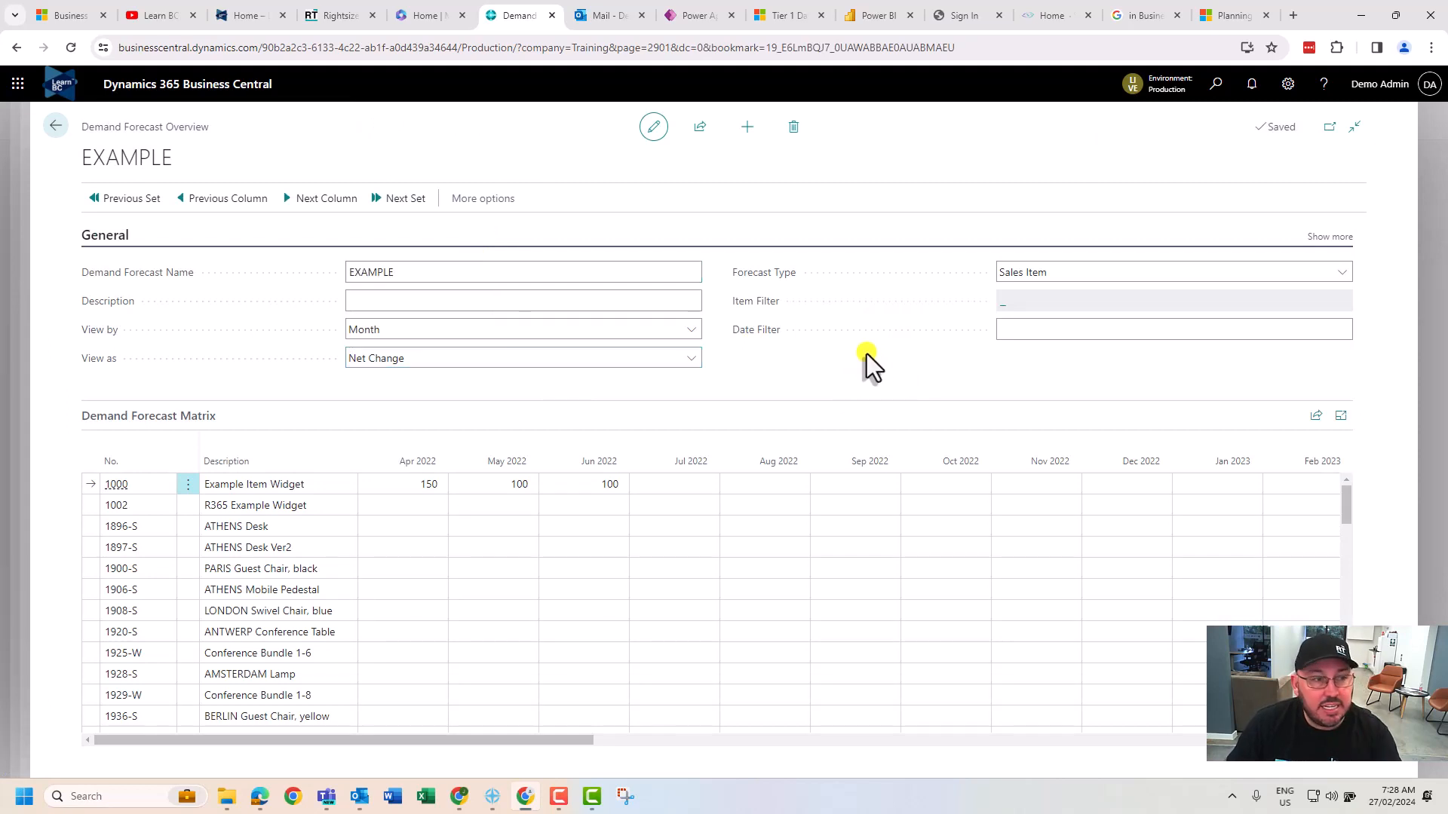
left_click(1075, 273)
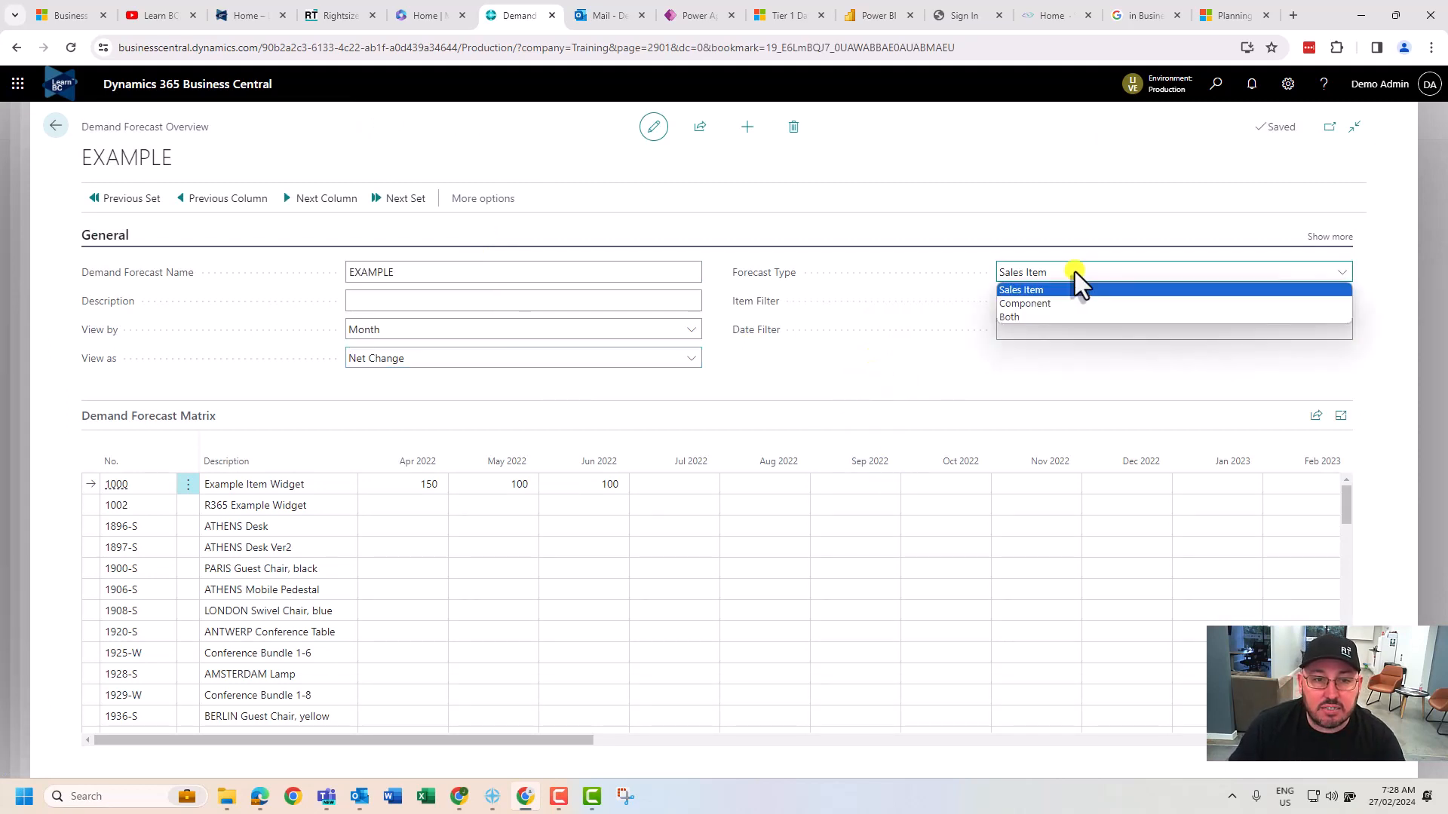
left_click(1071, 273)
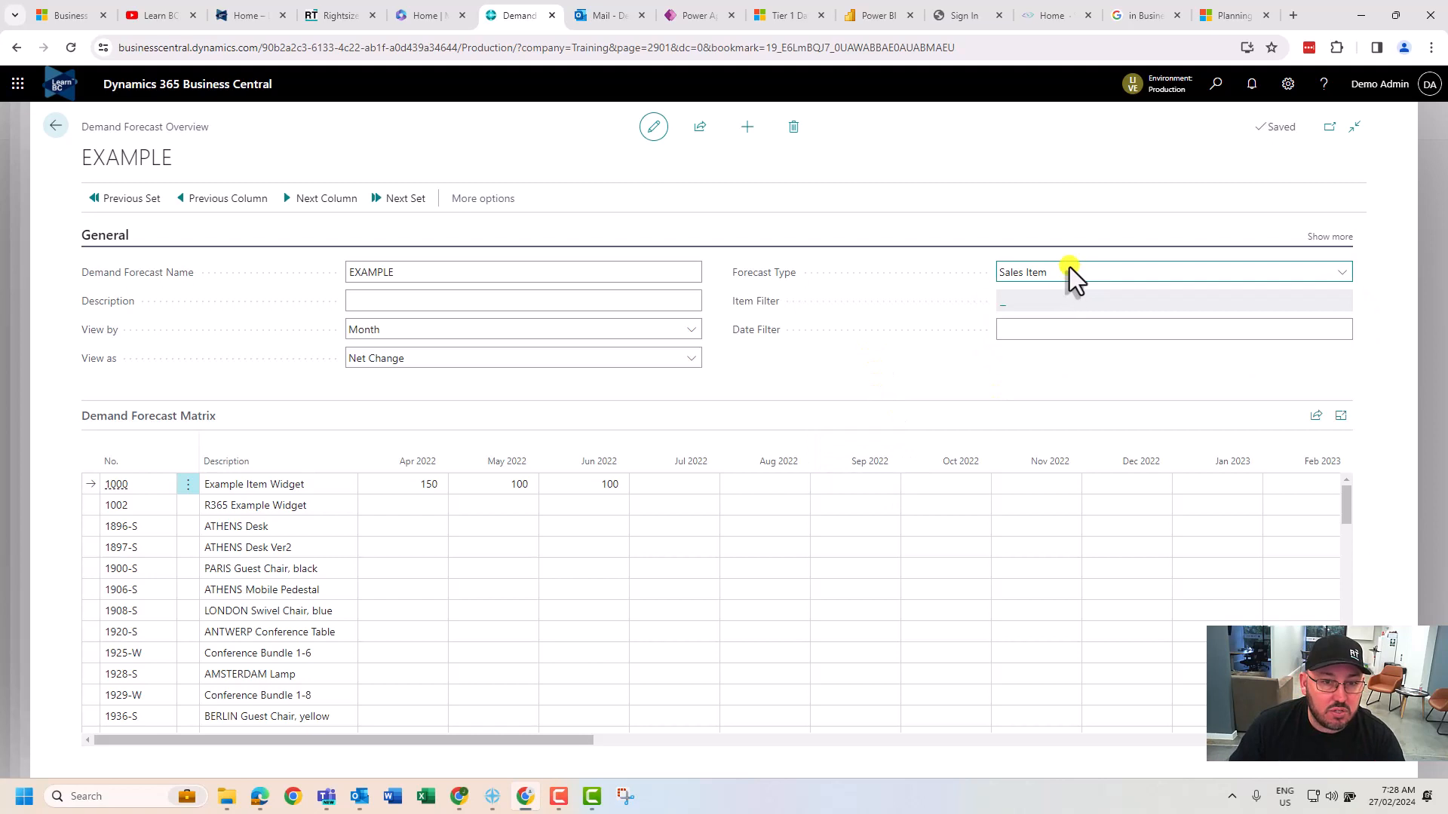
left_click(1071, 275)
left_click(1065, 305)
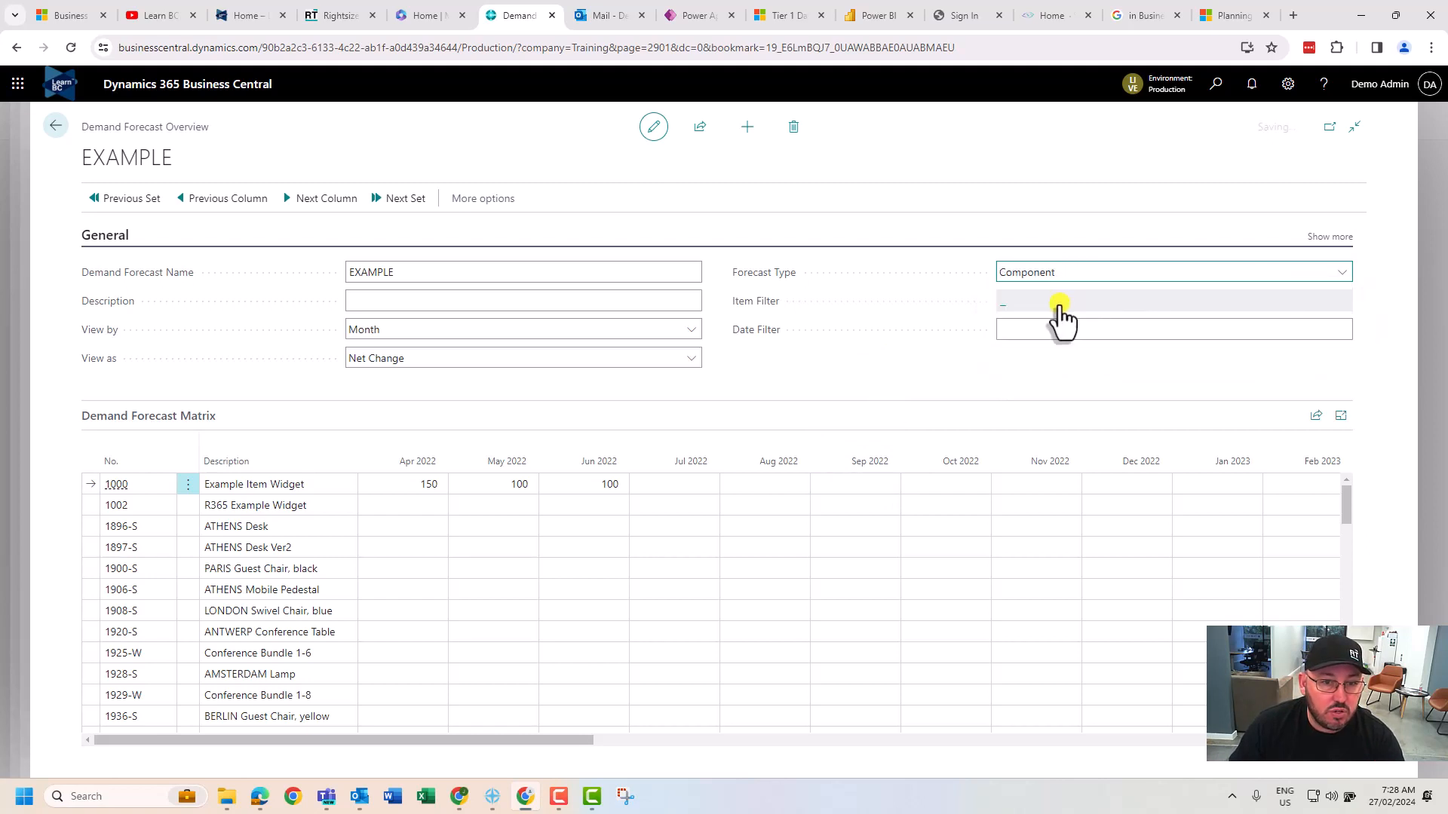
Enter component forecast quantities for item 1000: 32 for Apr 2022, 2 for May 2022 and 5 for Jun 2022.
left_click(423, 489)
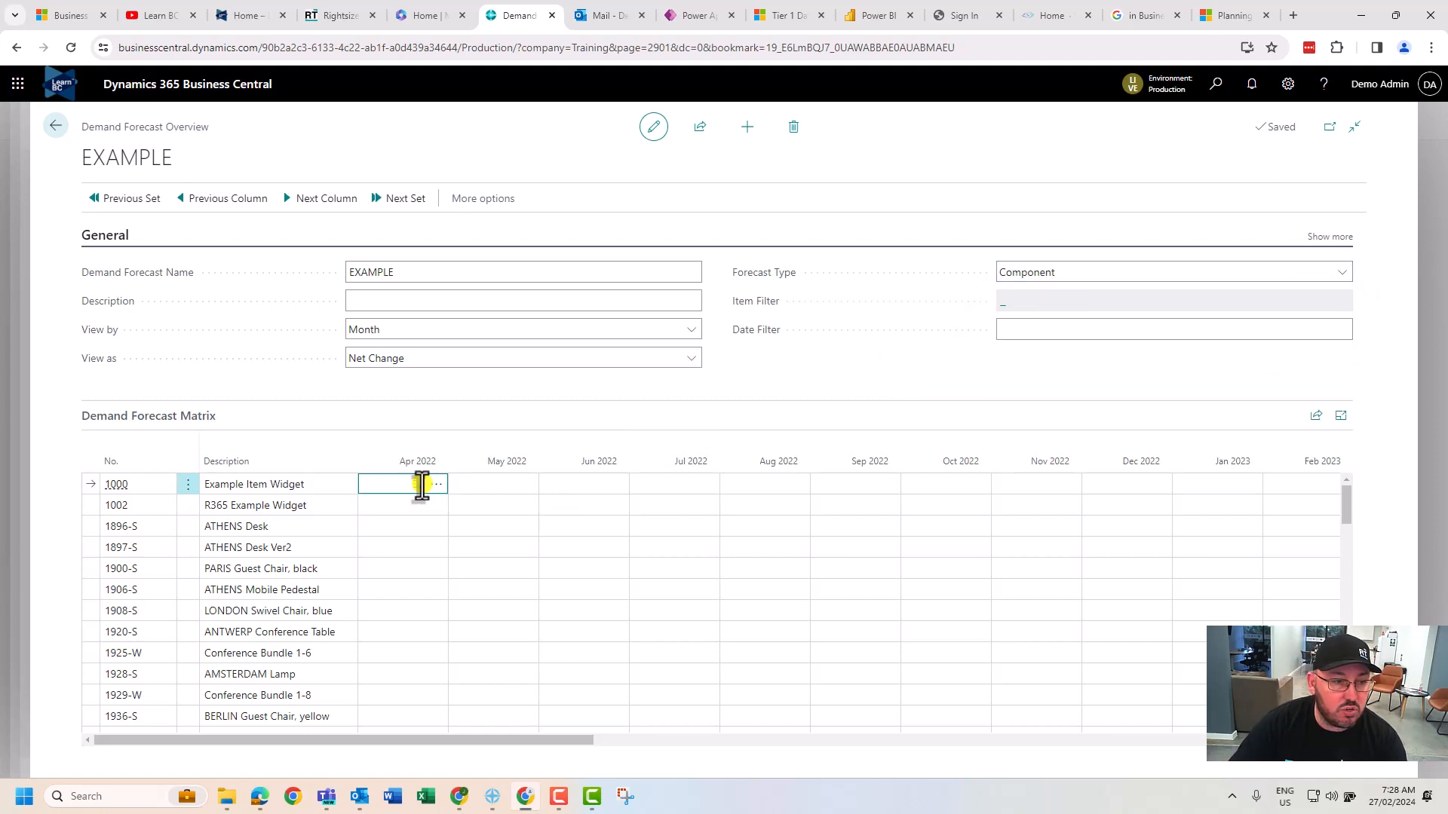
type("2")
key("Tab")
type("2")
key("Tab")
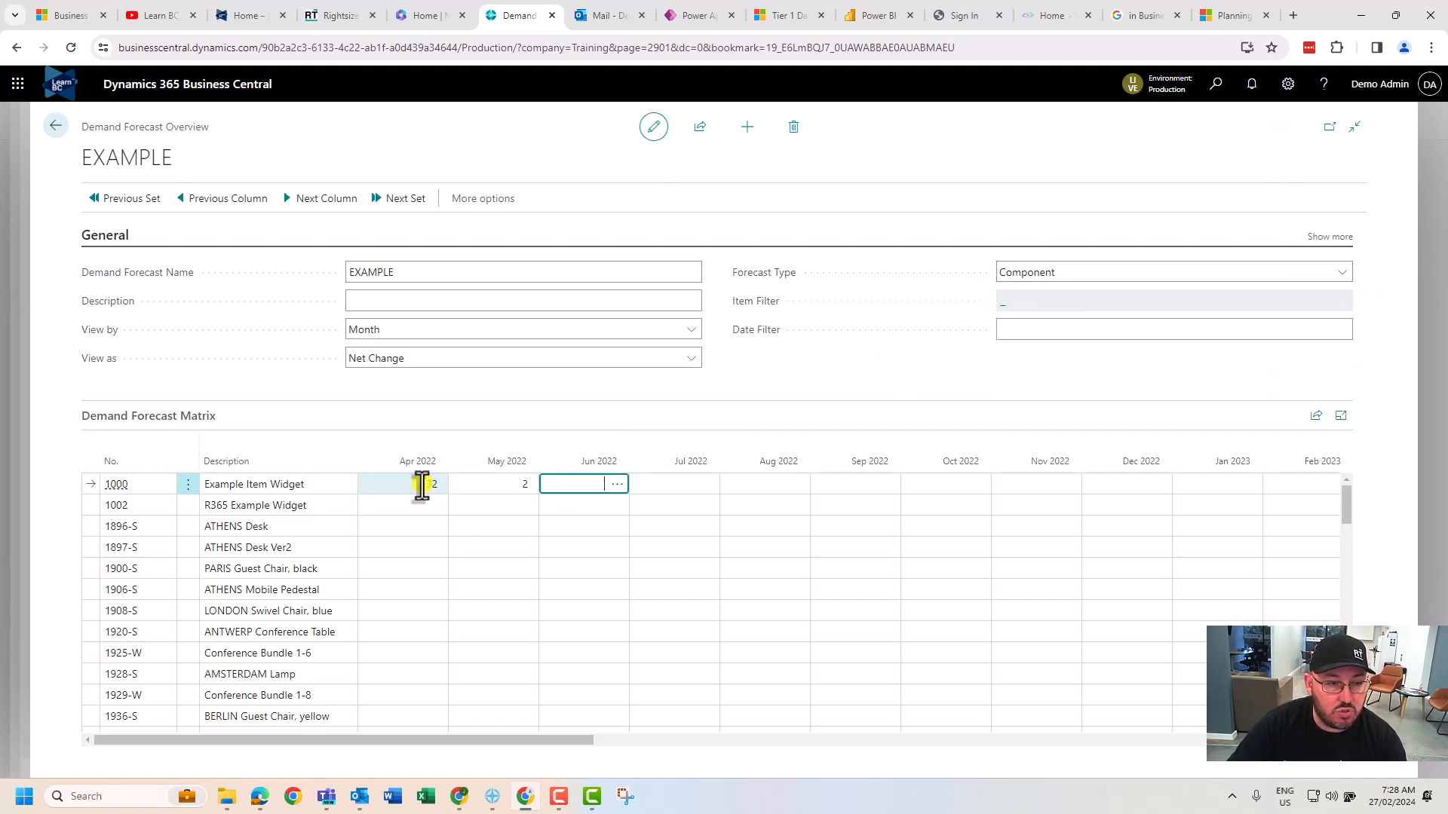
type("5")
key("Return")
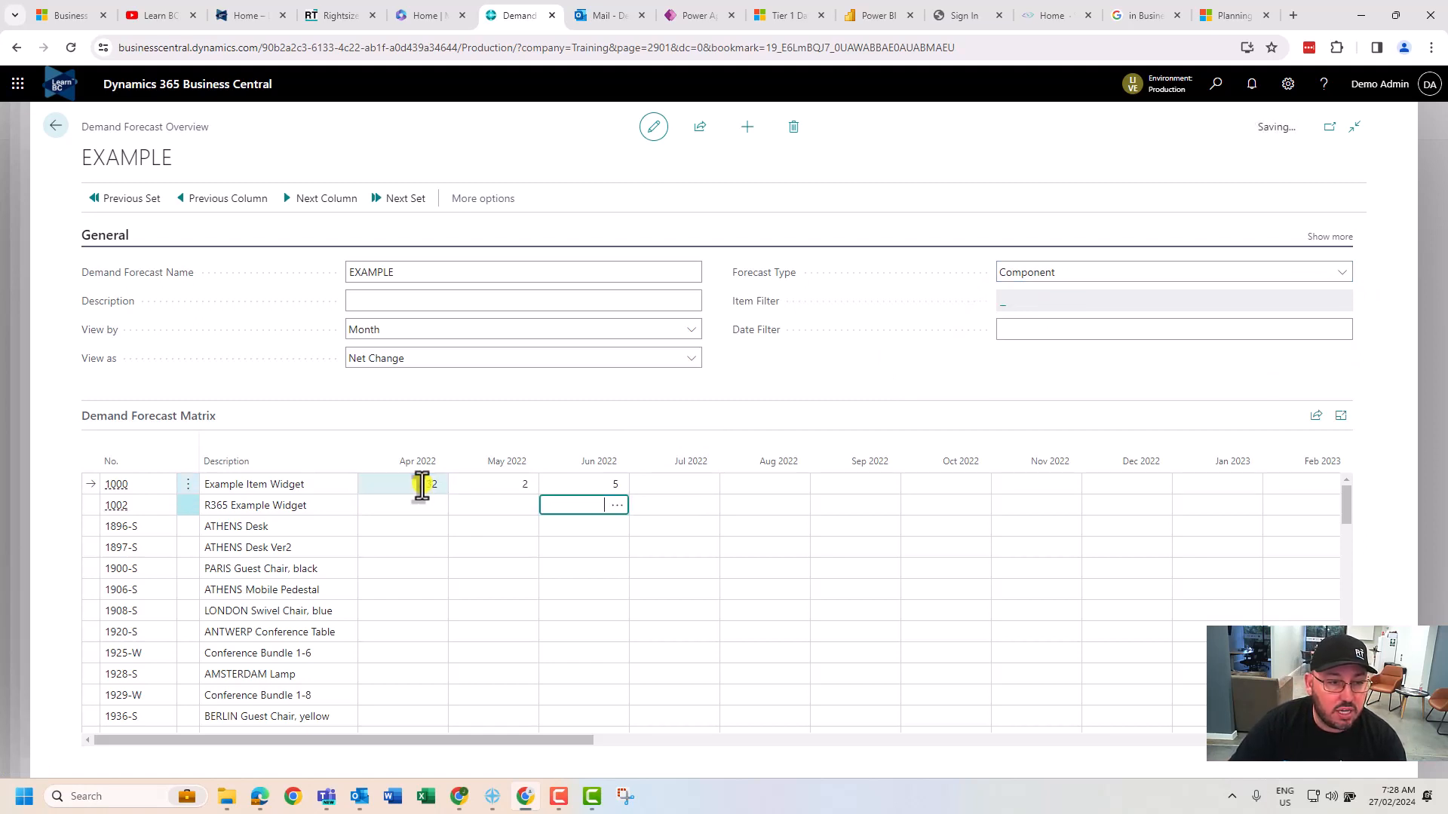
Enter component forecast quantities for item 1002: 55 for Apr 2022, 12 for May 2022 and 6 for Jun 2022.
key("shift+Tab")
key("shift+Tab")
type("55")
key("Tab")
type("12")
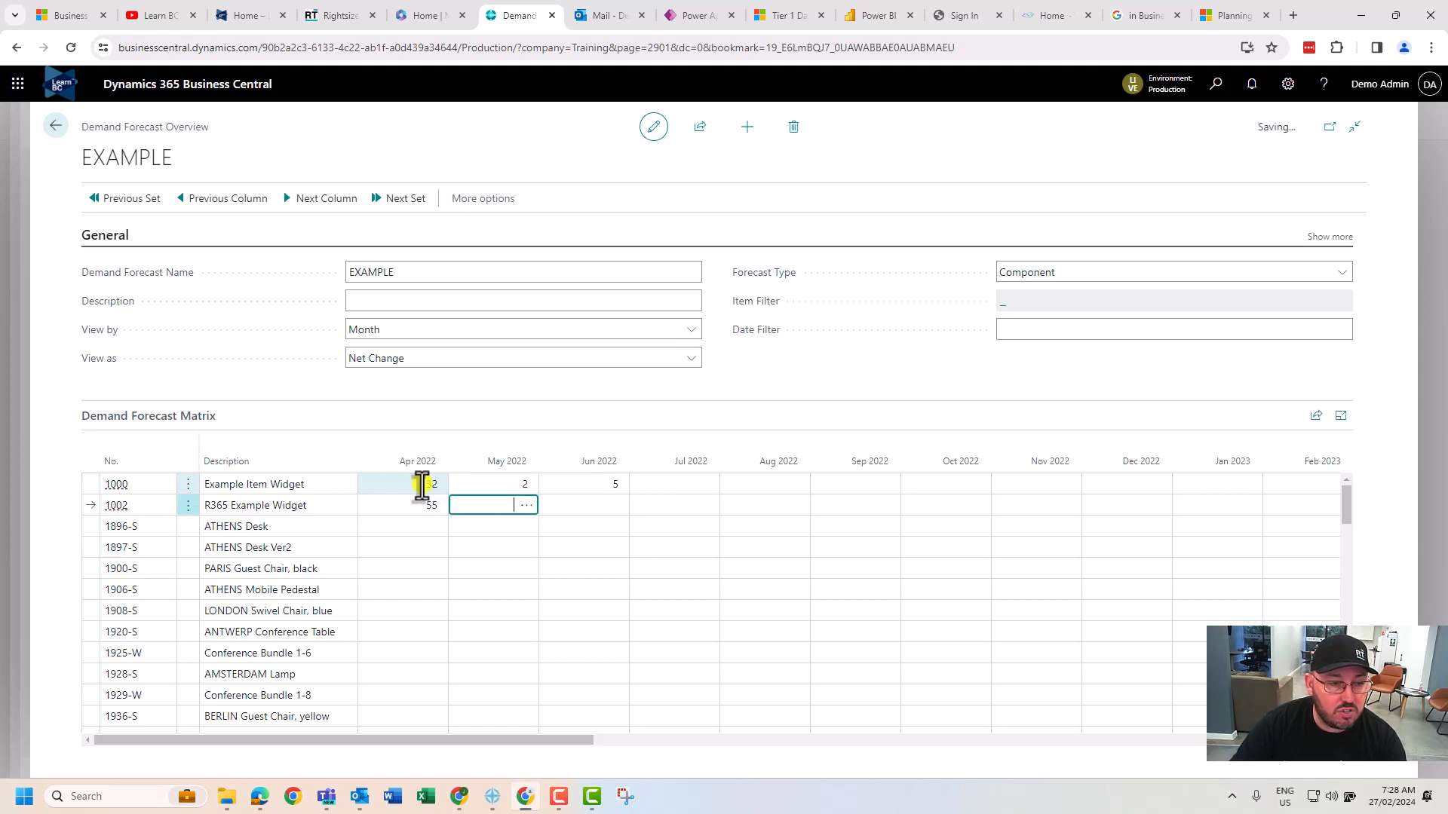
key("Tab")
type("6")
key("Up")
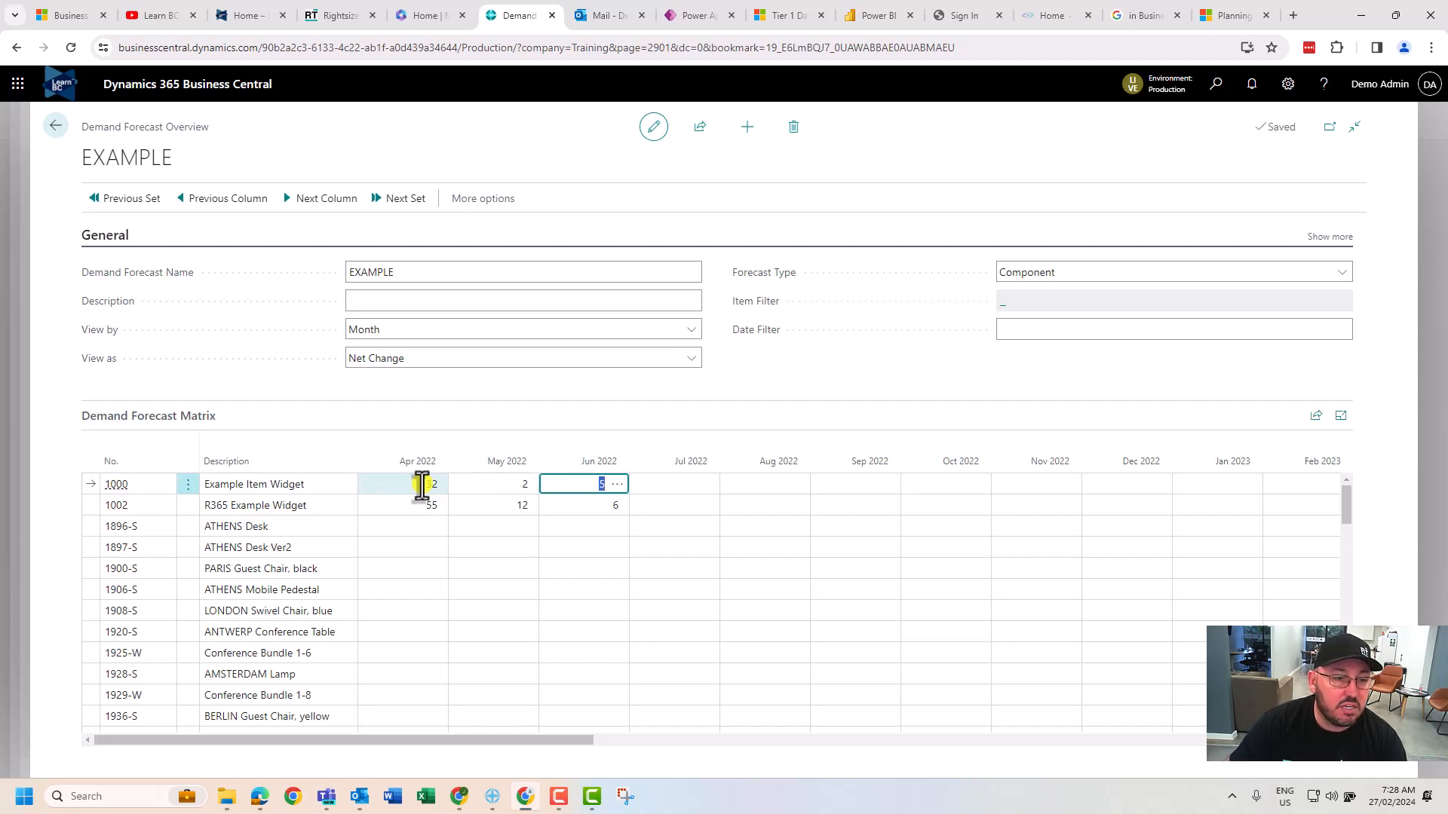
key("Down")
left_click(816, 374)
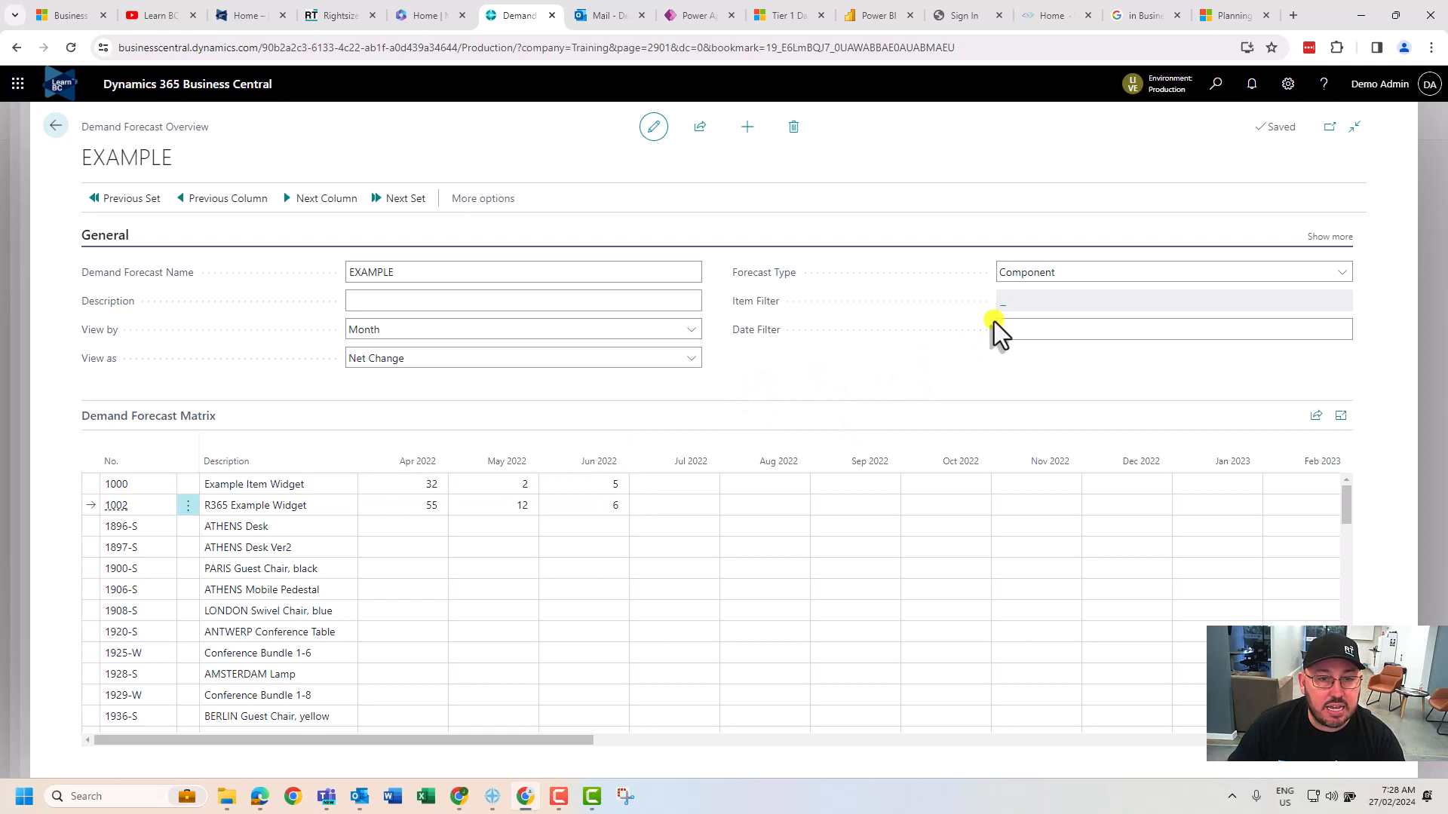
Switch the forecast type to Sales Item and enter 50 for item 1002 in each of Apr, May and Jun 2022.
left_click(1069, 272)
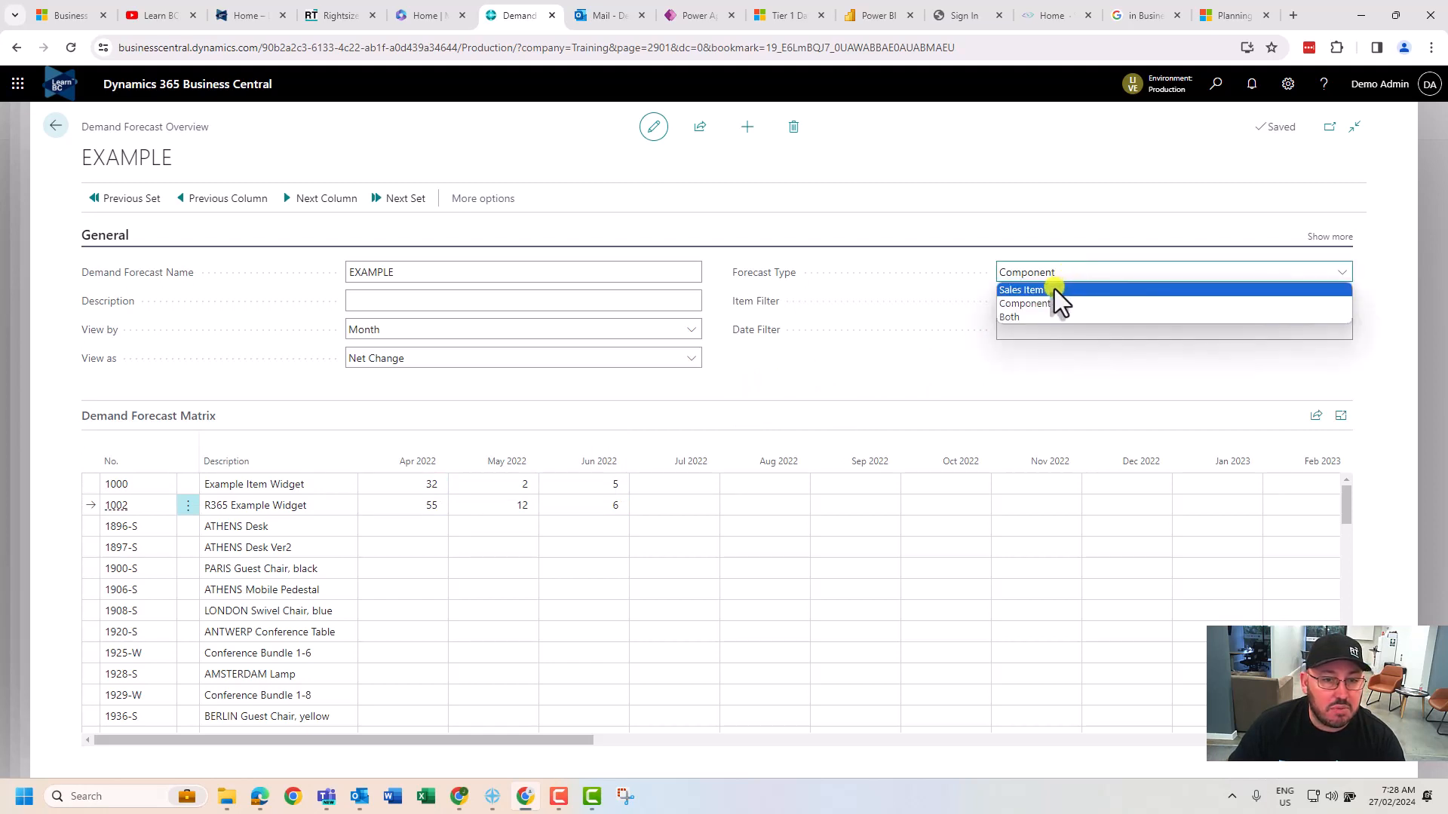
left_click(1054, 290)
left_click(433, 507)
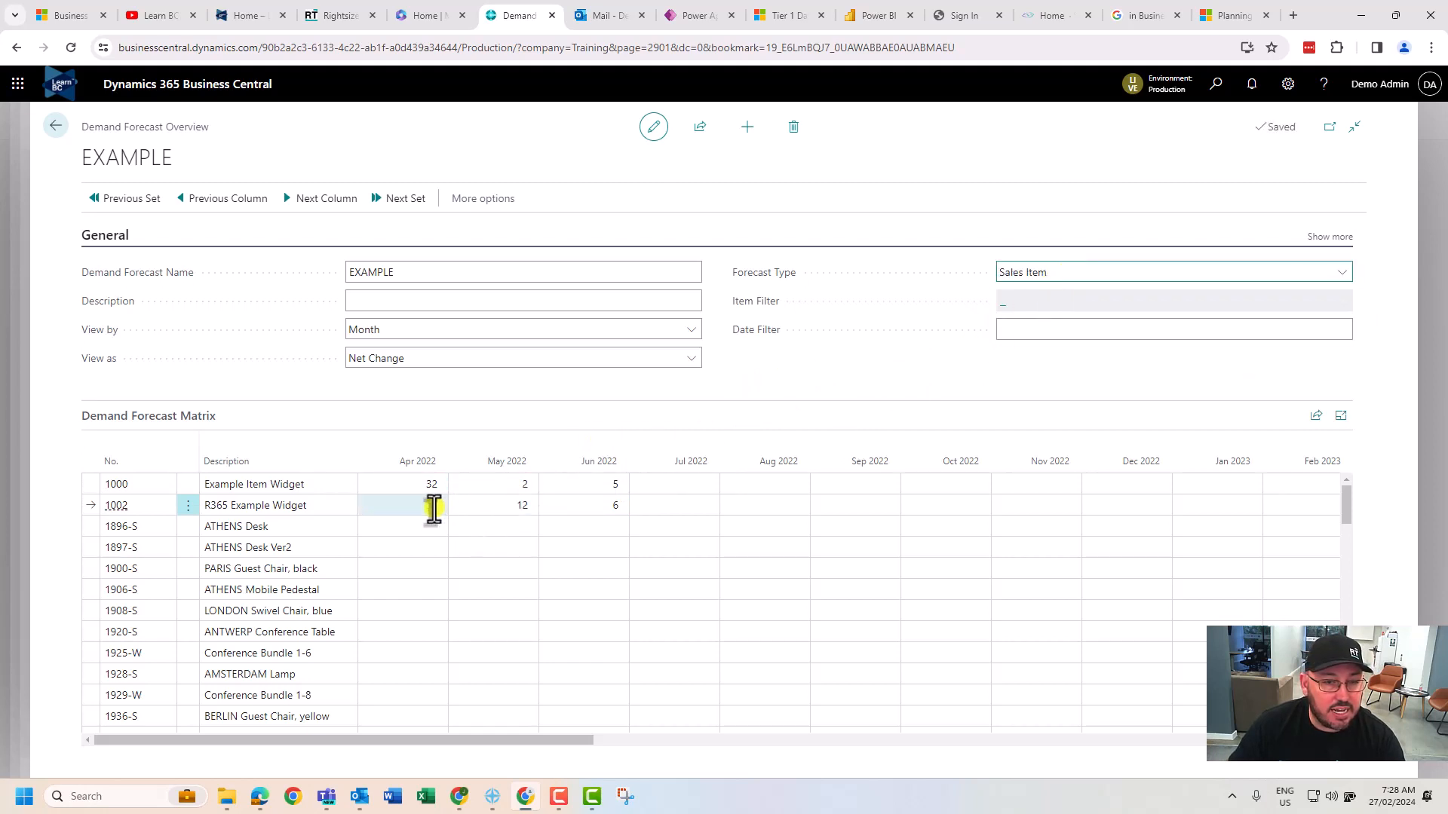
left_click(414, 506)
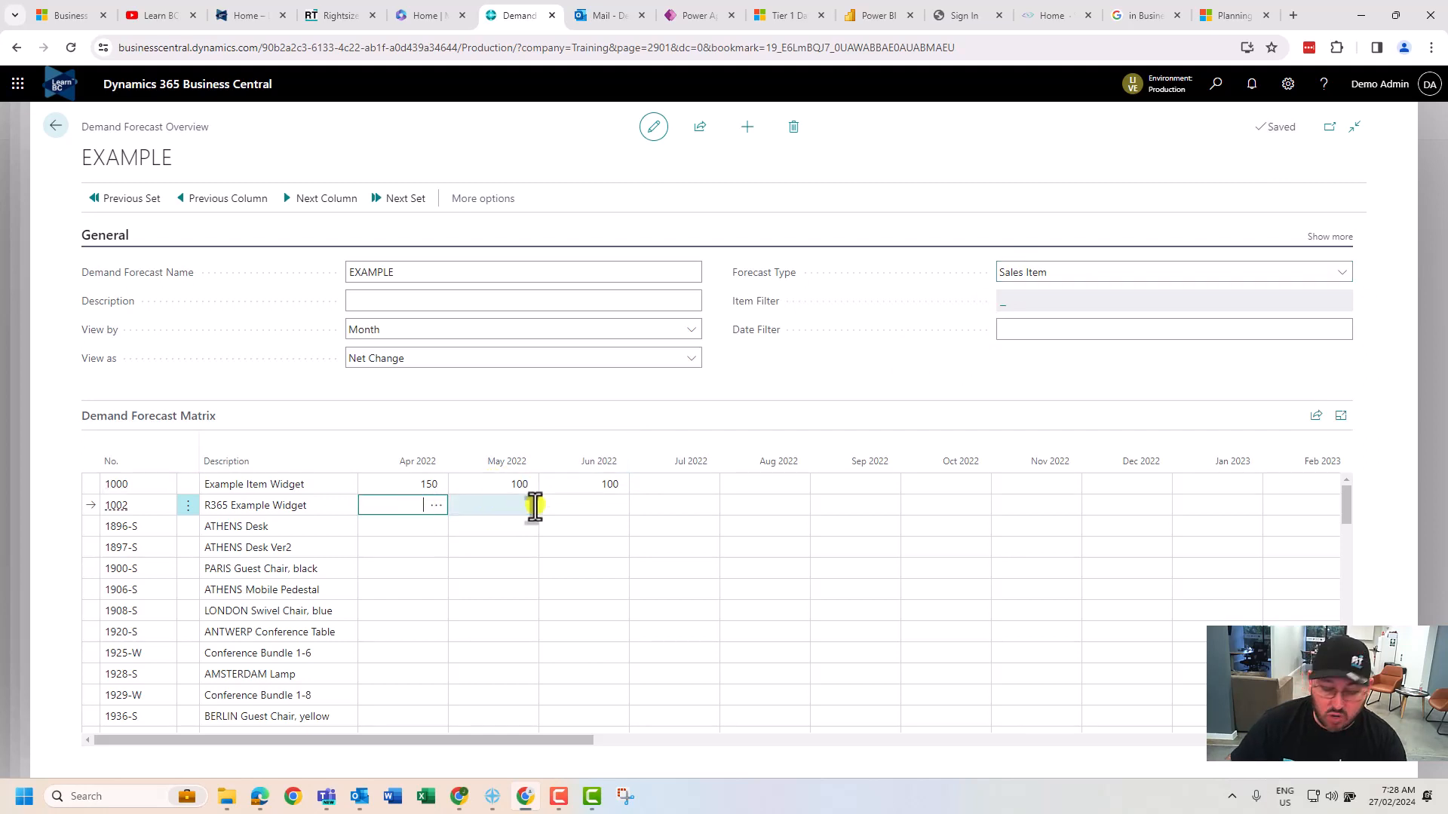
type("5")
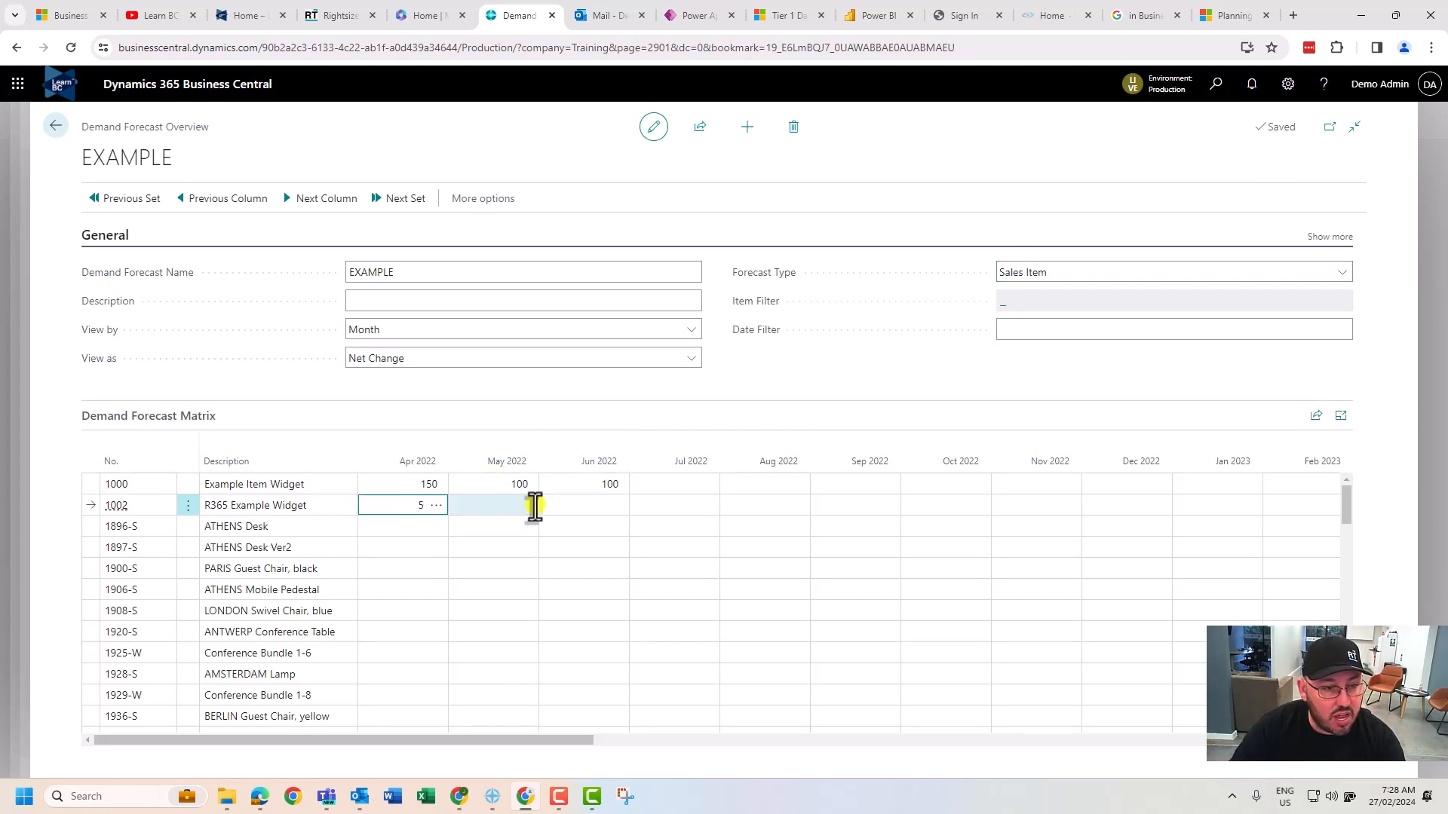
type("0")
left_click(534, 507)
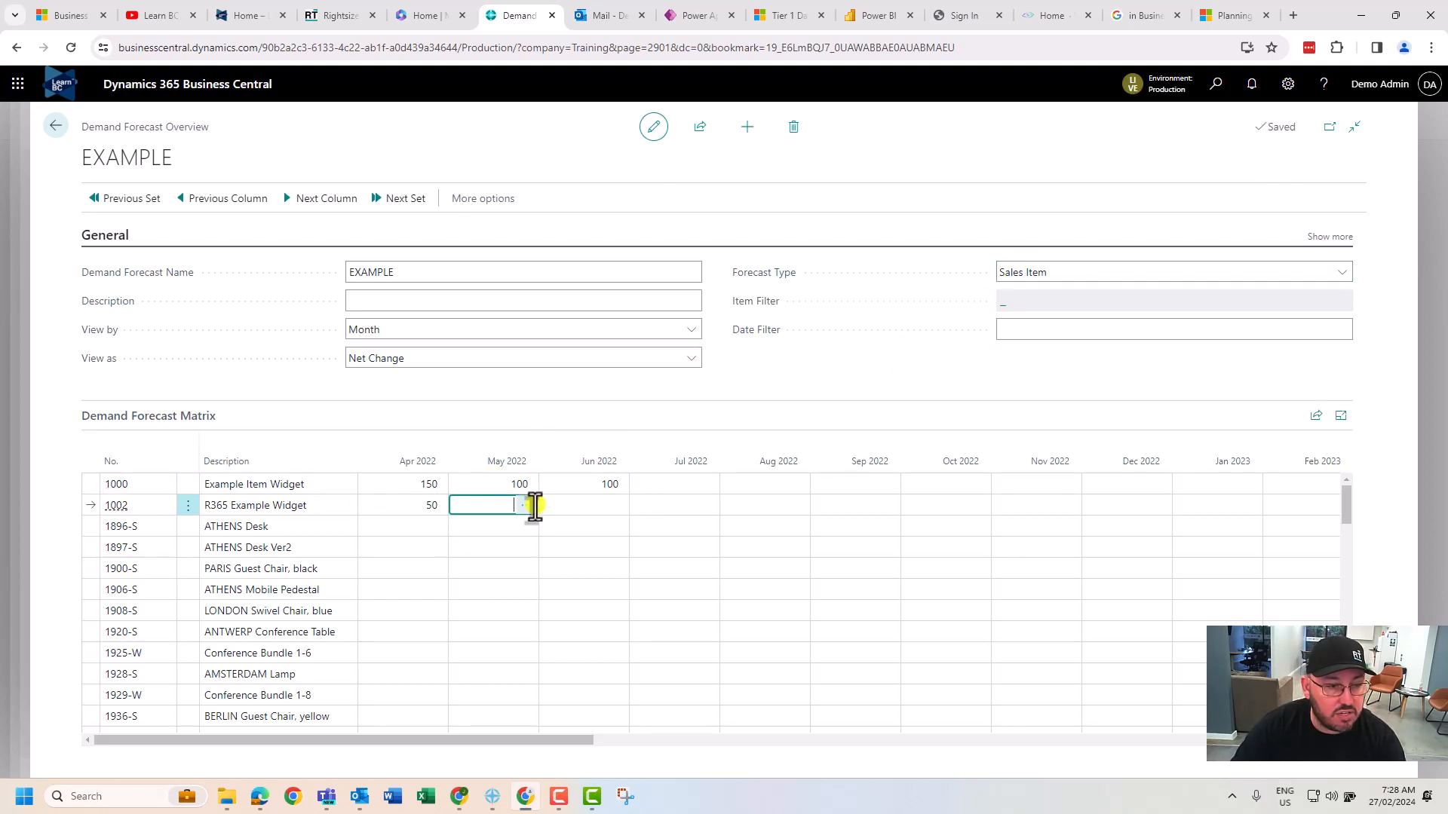
type("50")
key("Tab")
type("50")
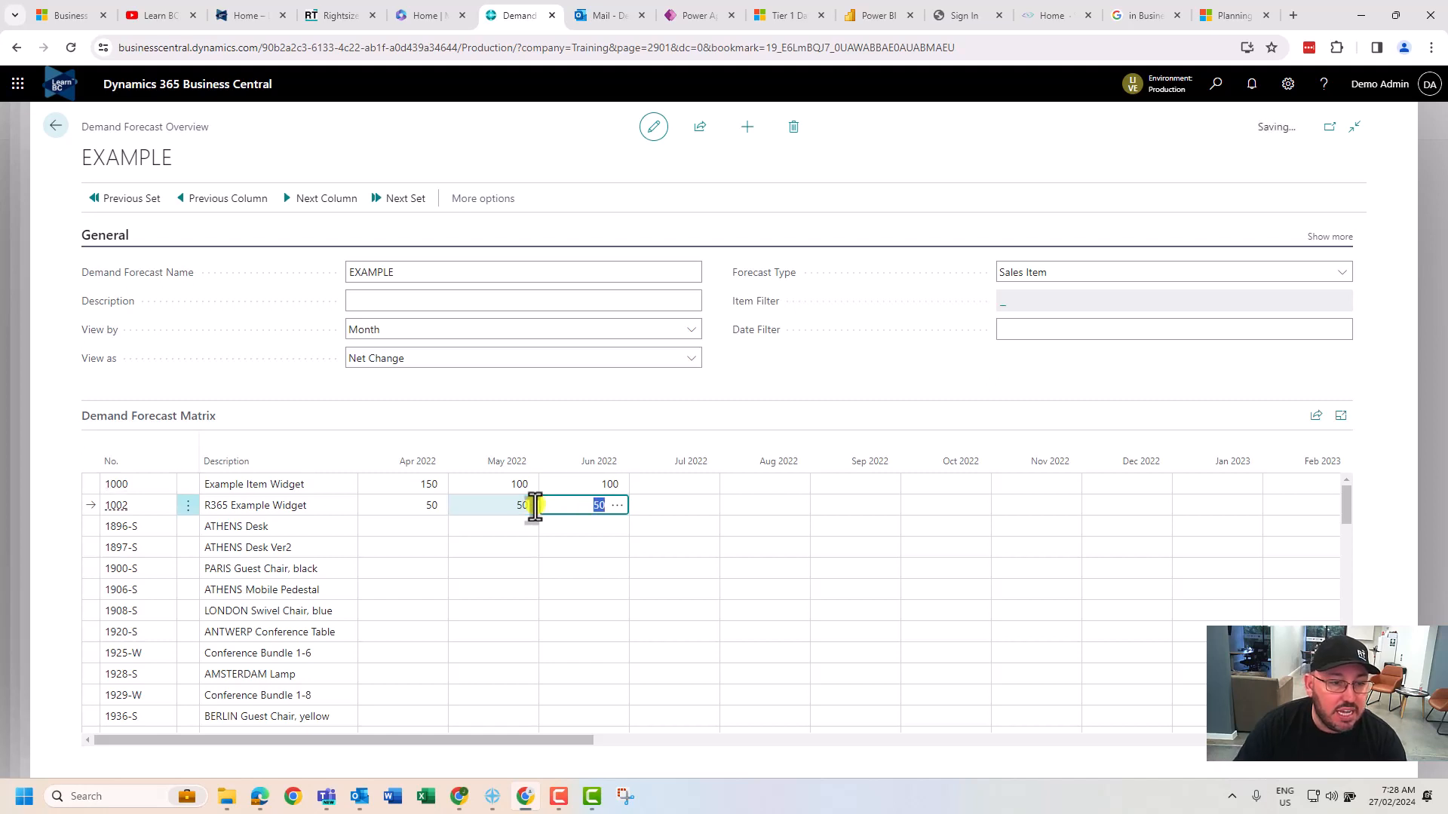
Set the forecast type to Both and review the forecast entries behind item 1000's Apr 2022 quantity.
left_click(1083, 278)
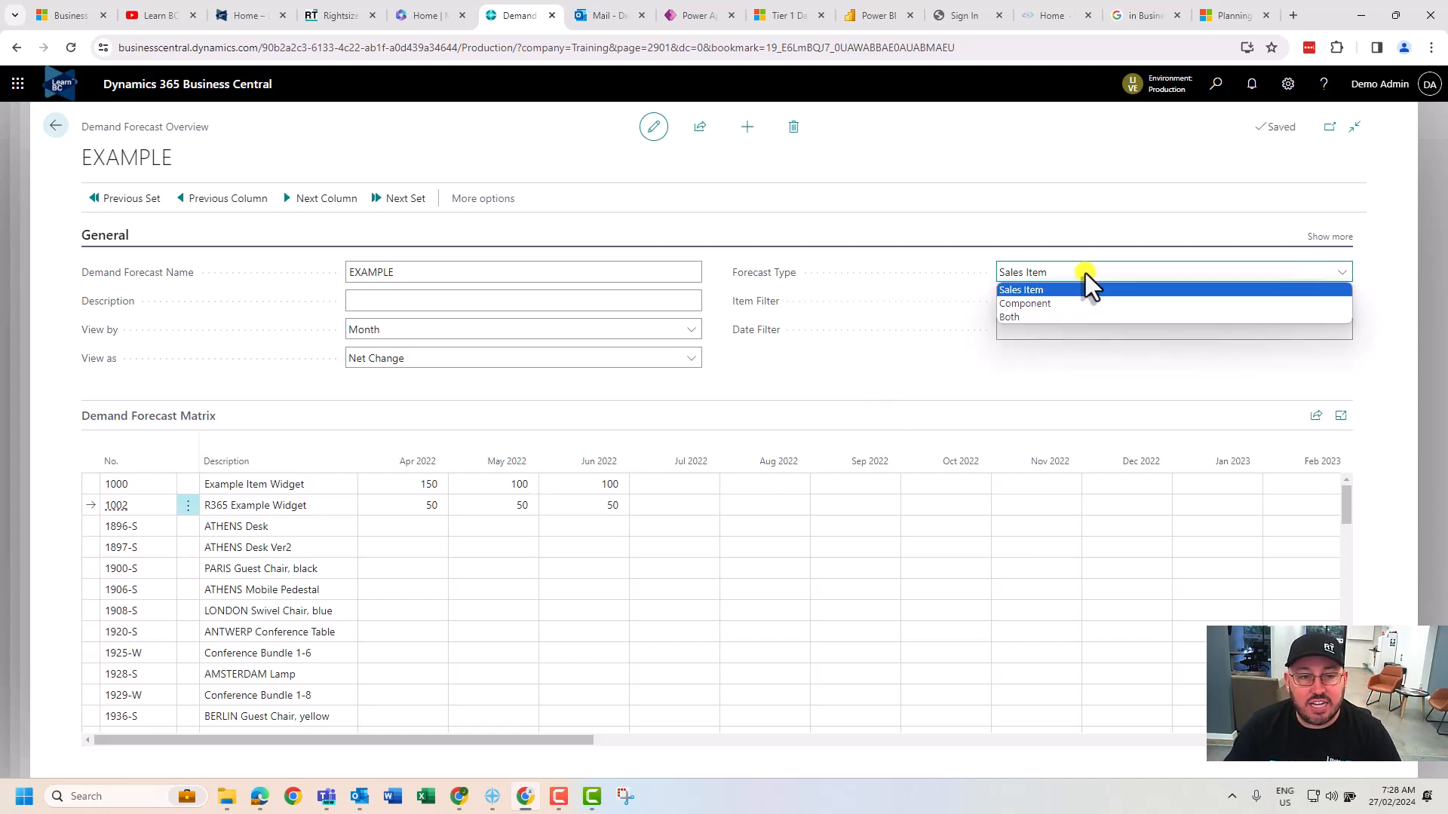
left_click(1062, 320)
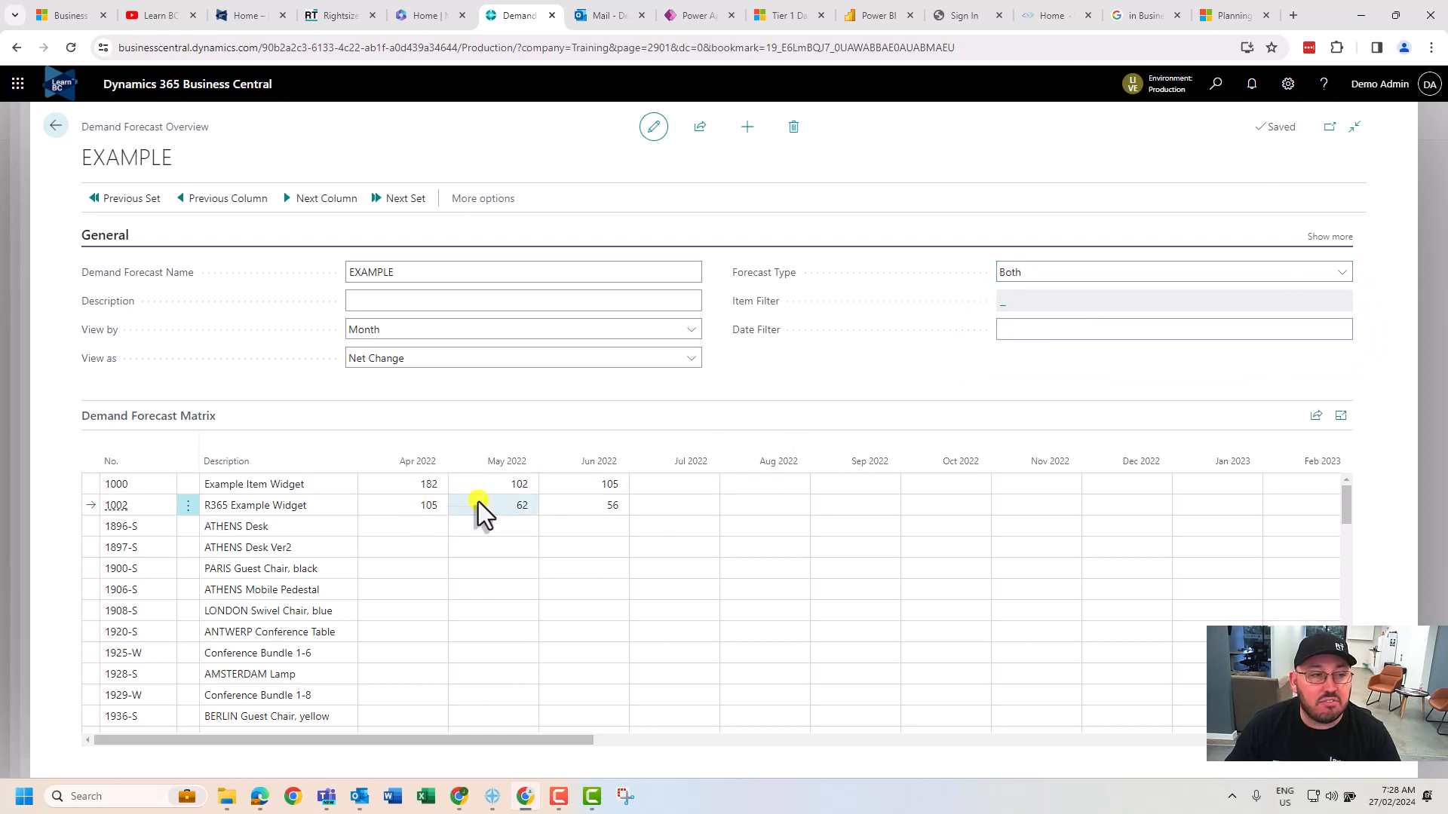
left_click(424, 487)
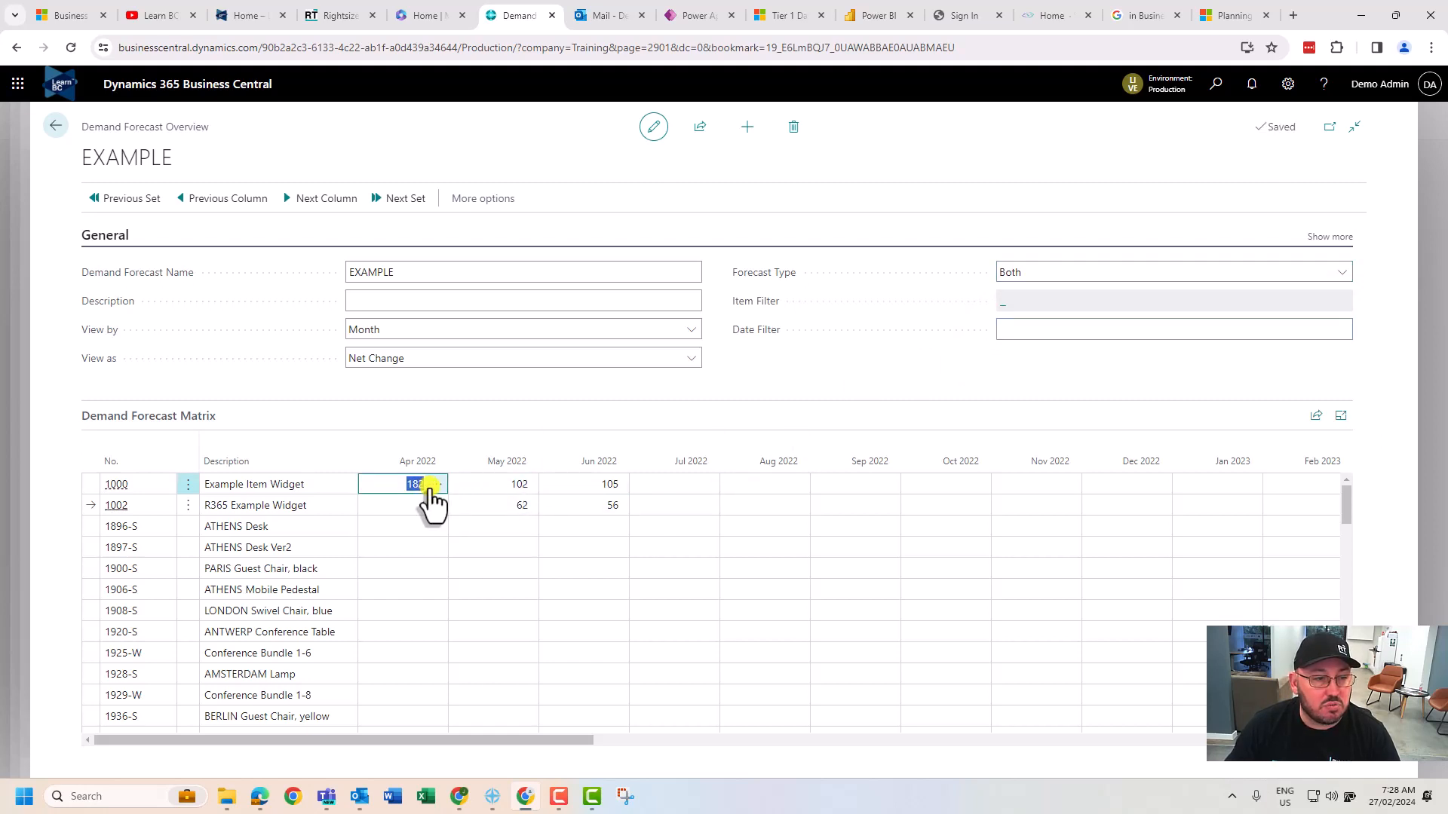
left_click(427, 490)
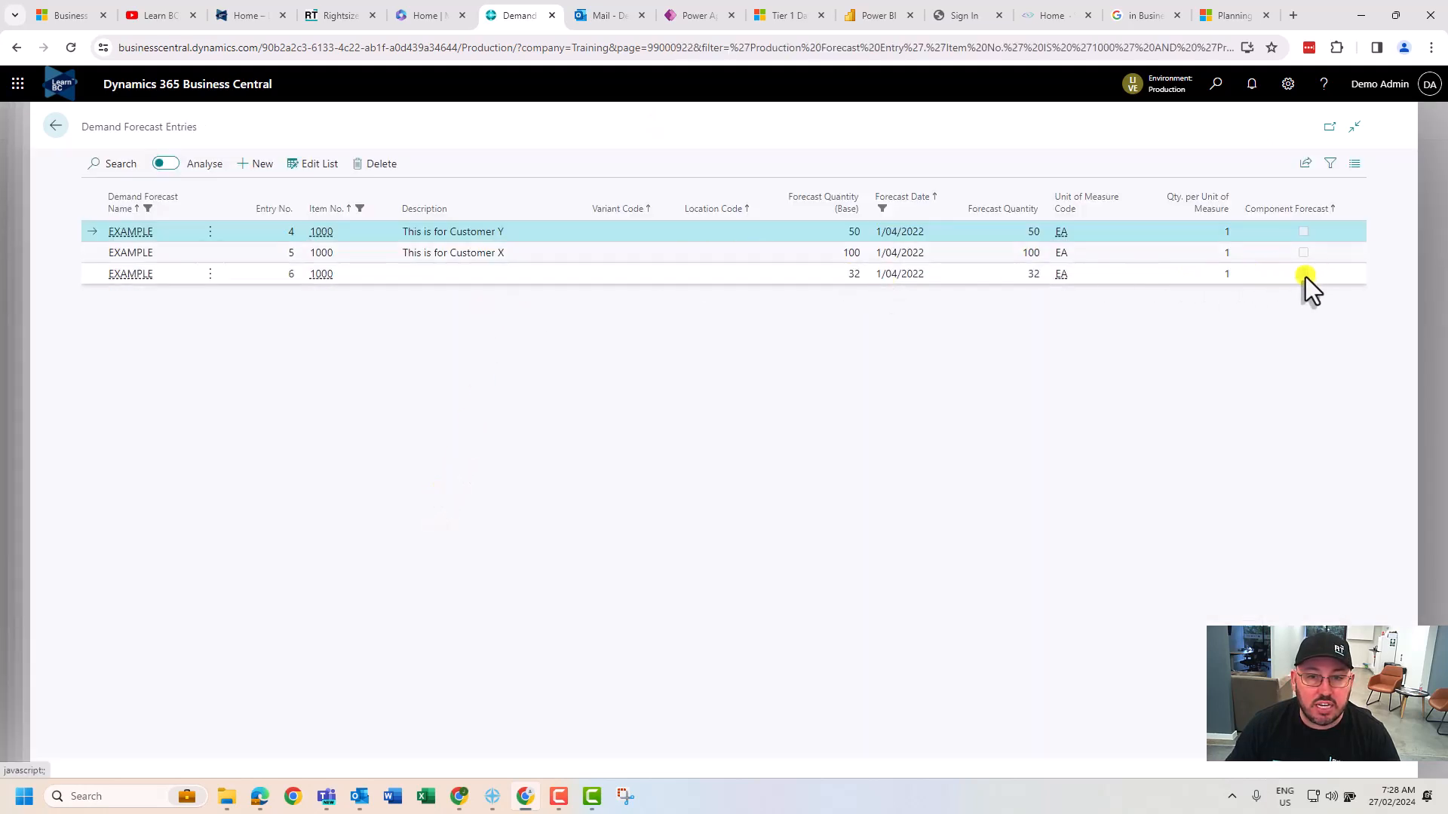
left_click(1274, 278)
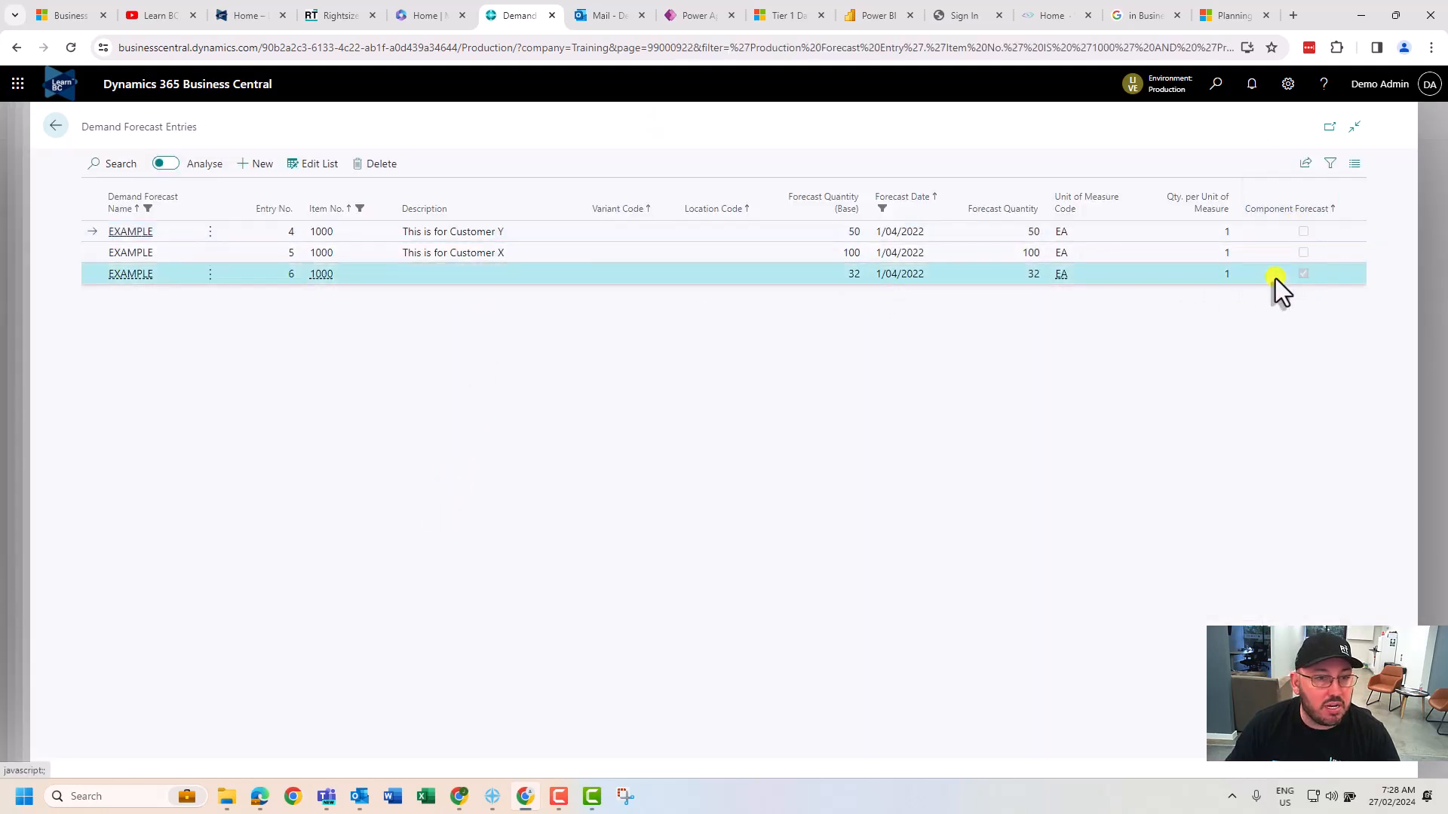
left_click(709, 250)
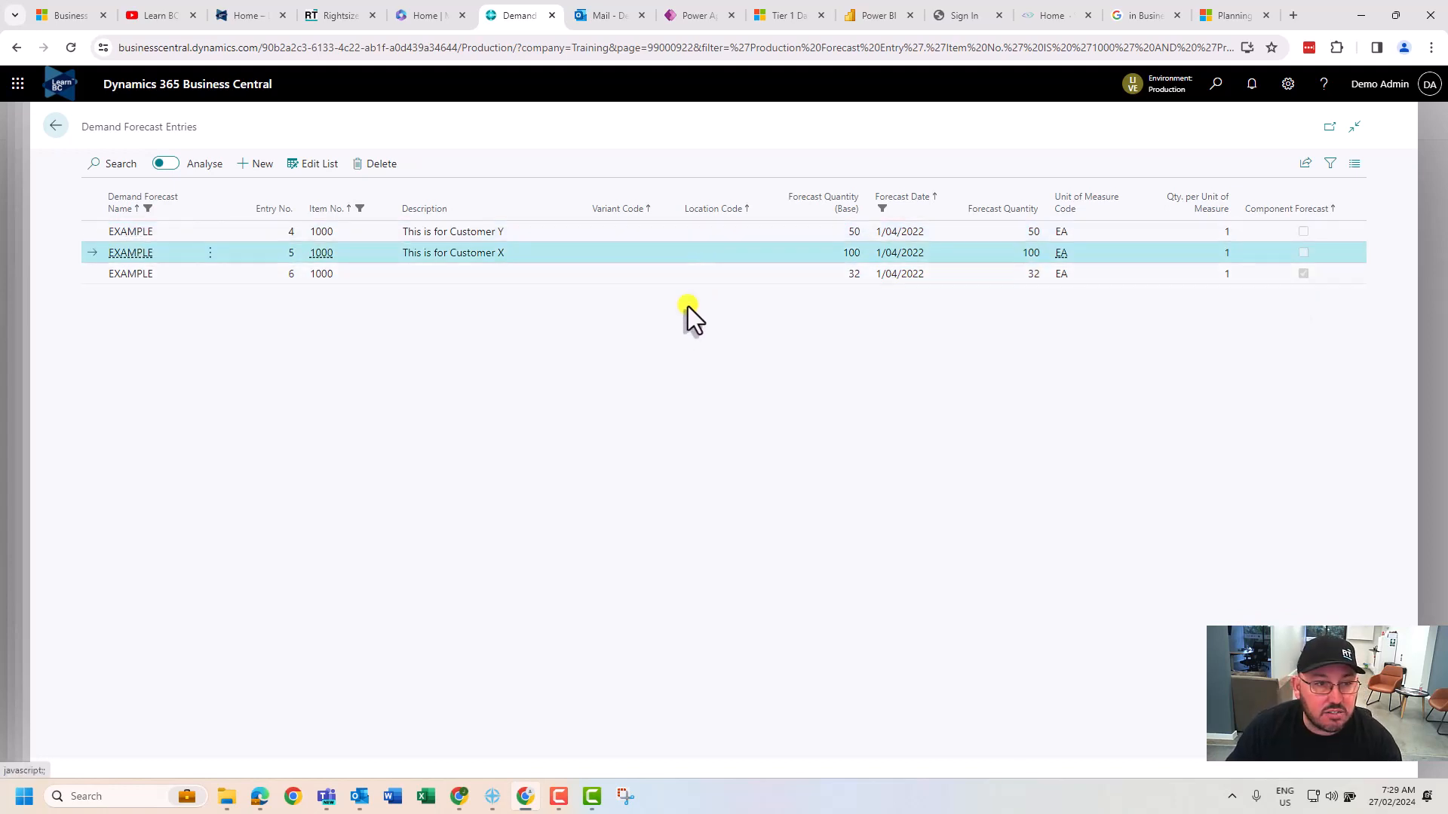
key("Escape")
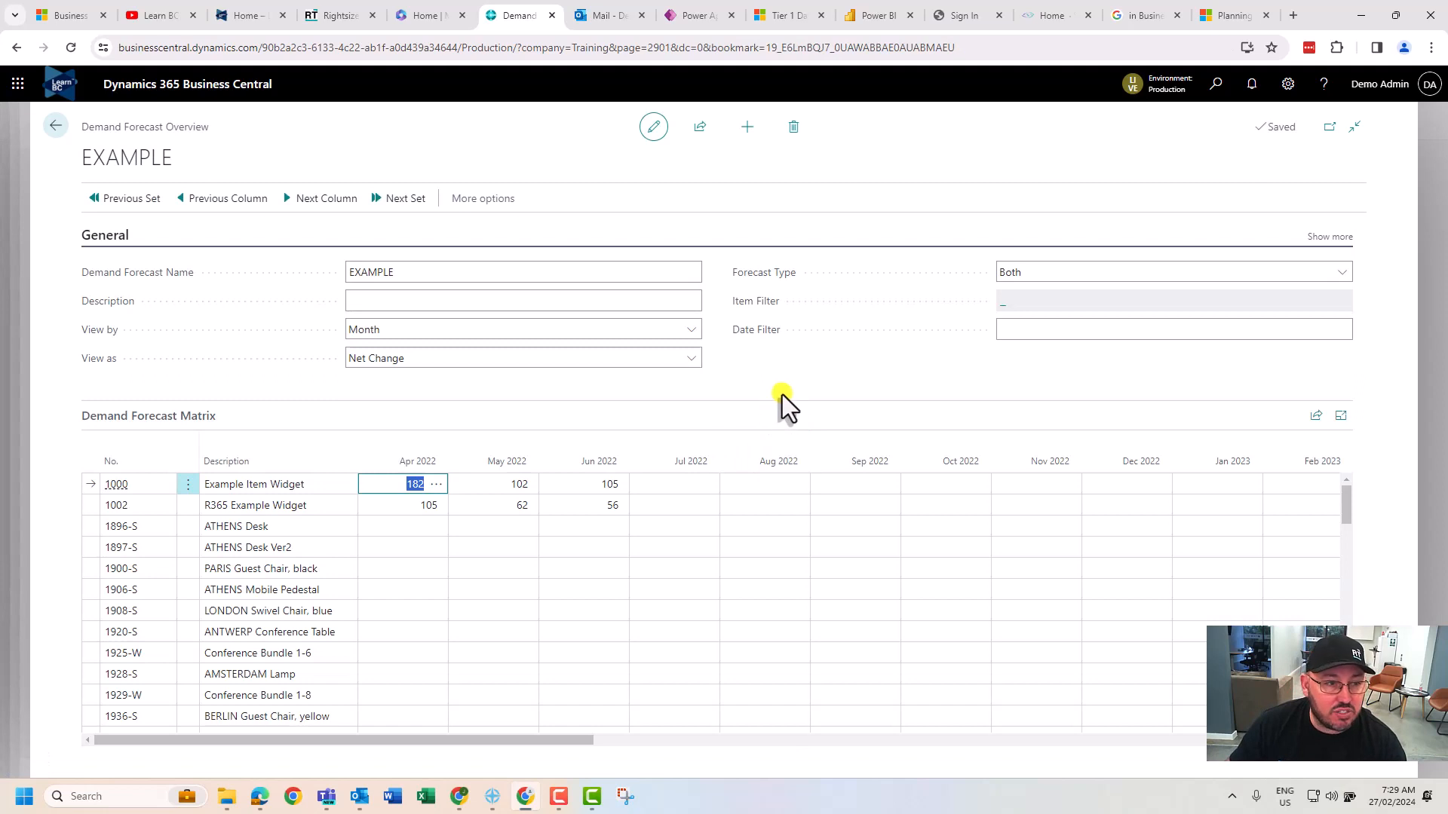
Search for the Planning Worksheets page and open it.
left_click(1214, 84)
type("planning work")
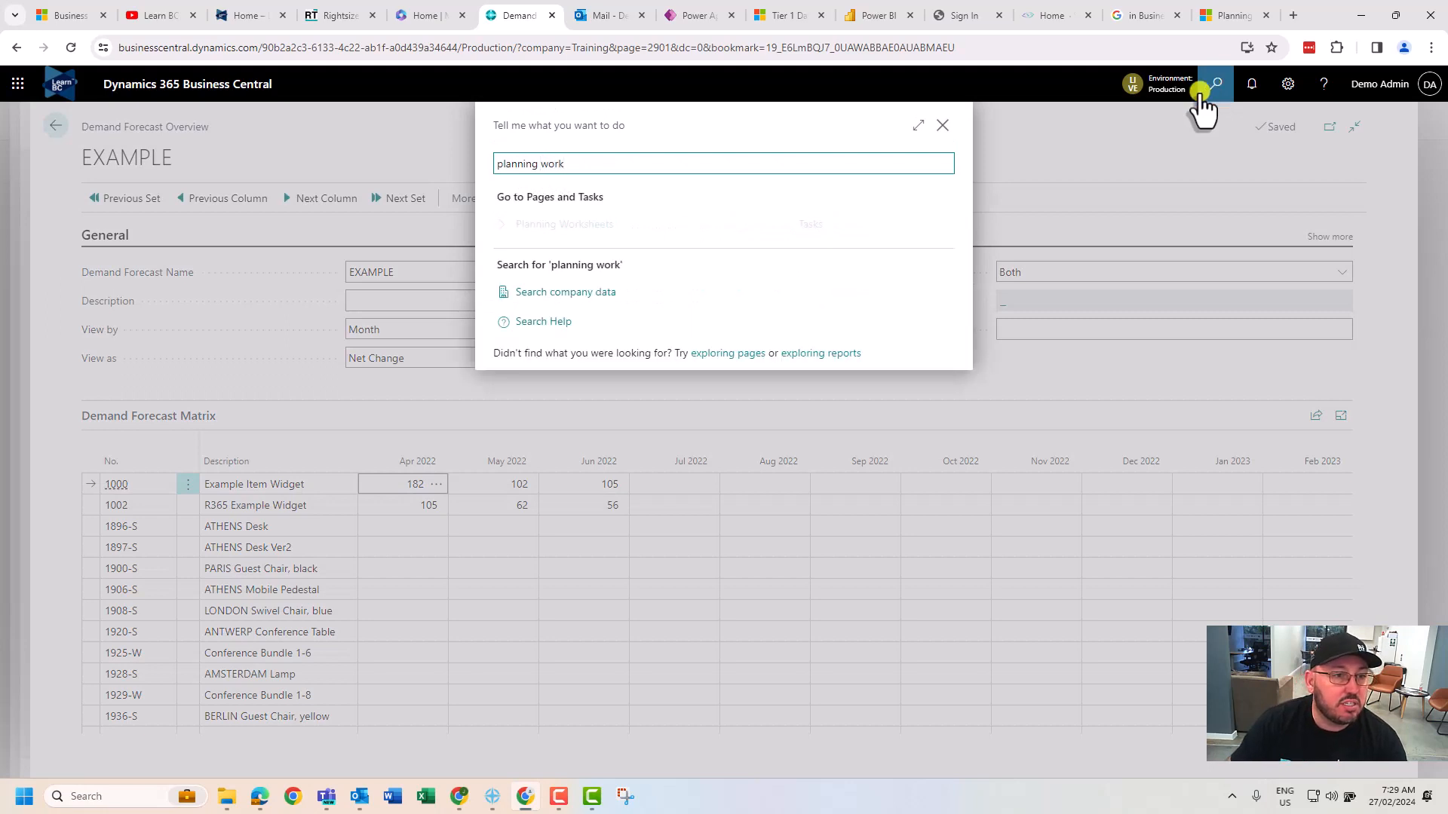
left_click(585, 235)
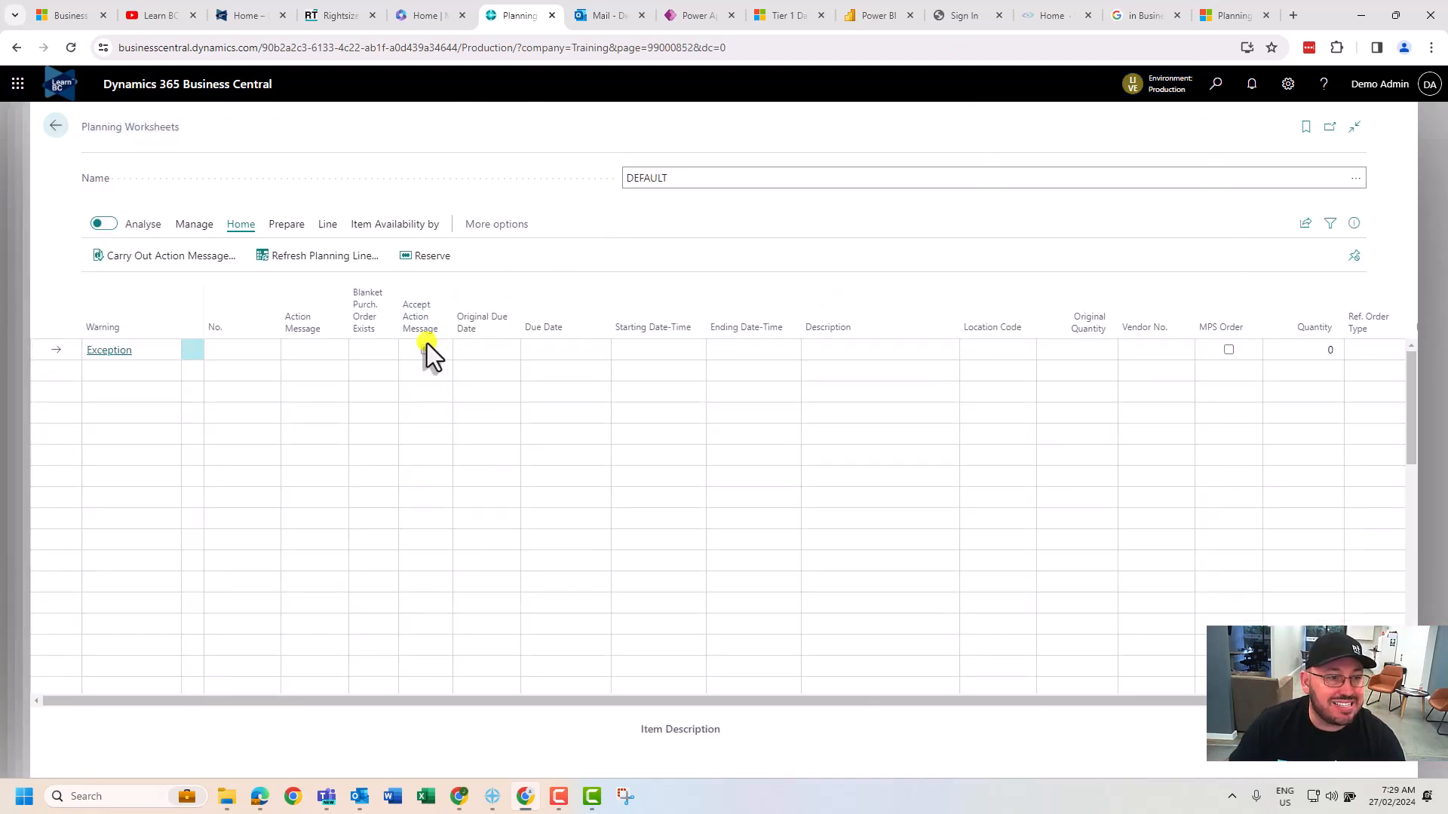
Calculate a regenerative plan for item 1002 using the EXAMPLE forecast and check the Exception line's quantity.
left_click(279, 226)
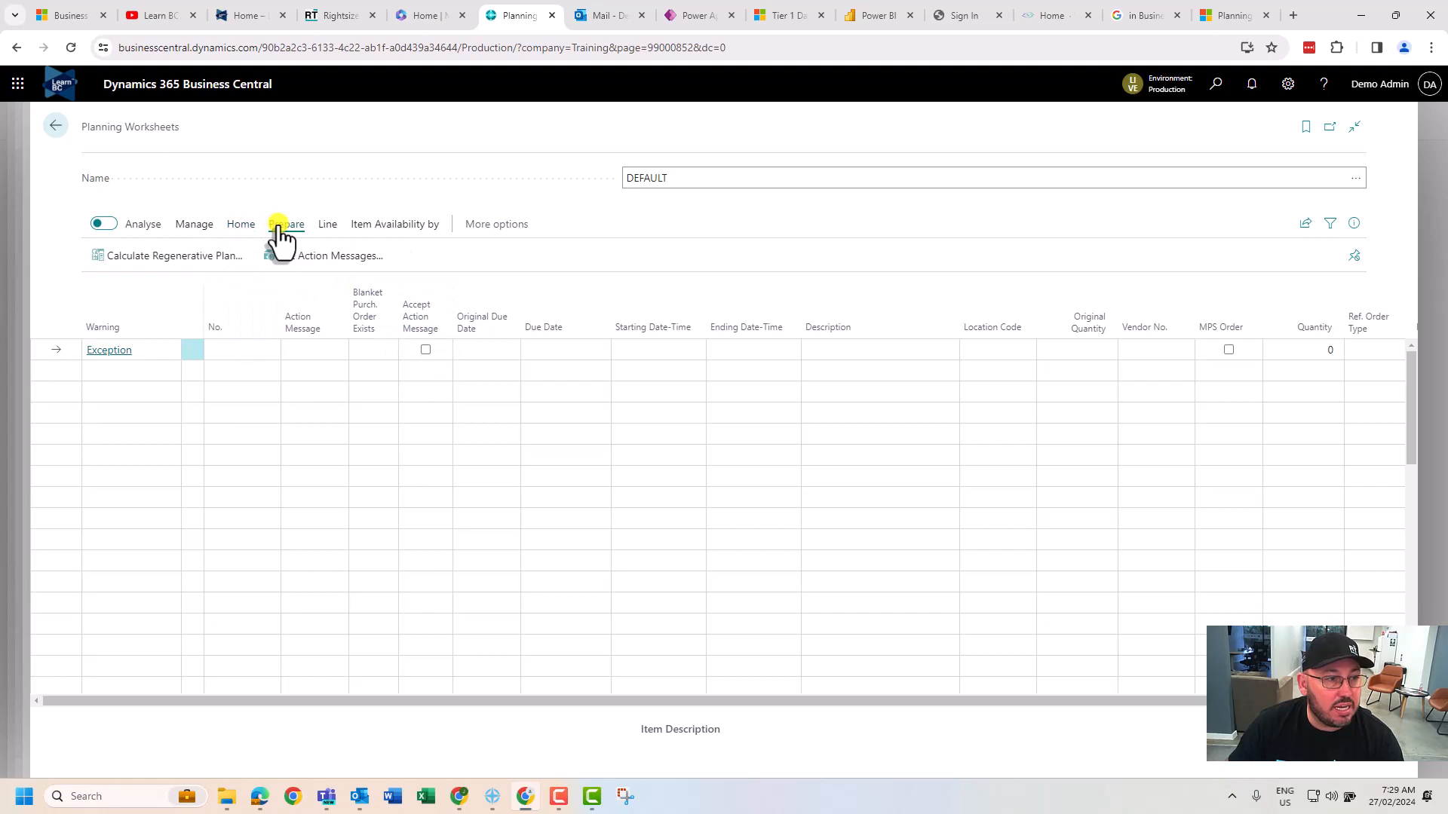
left_click(199, 260)
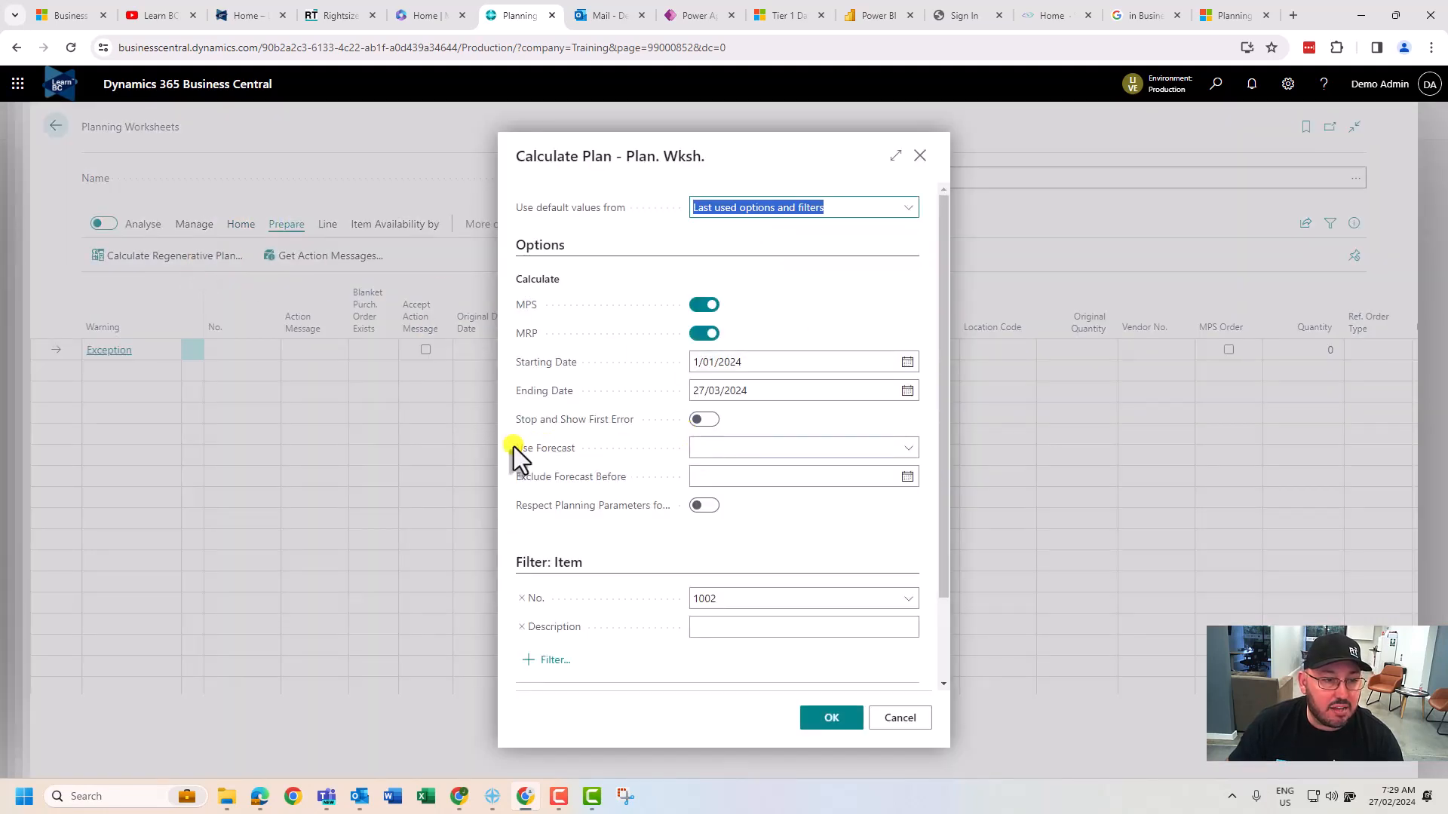
left_click(758, 448)
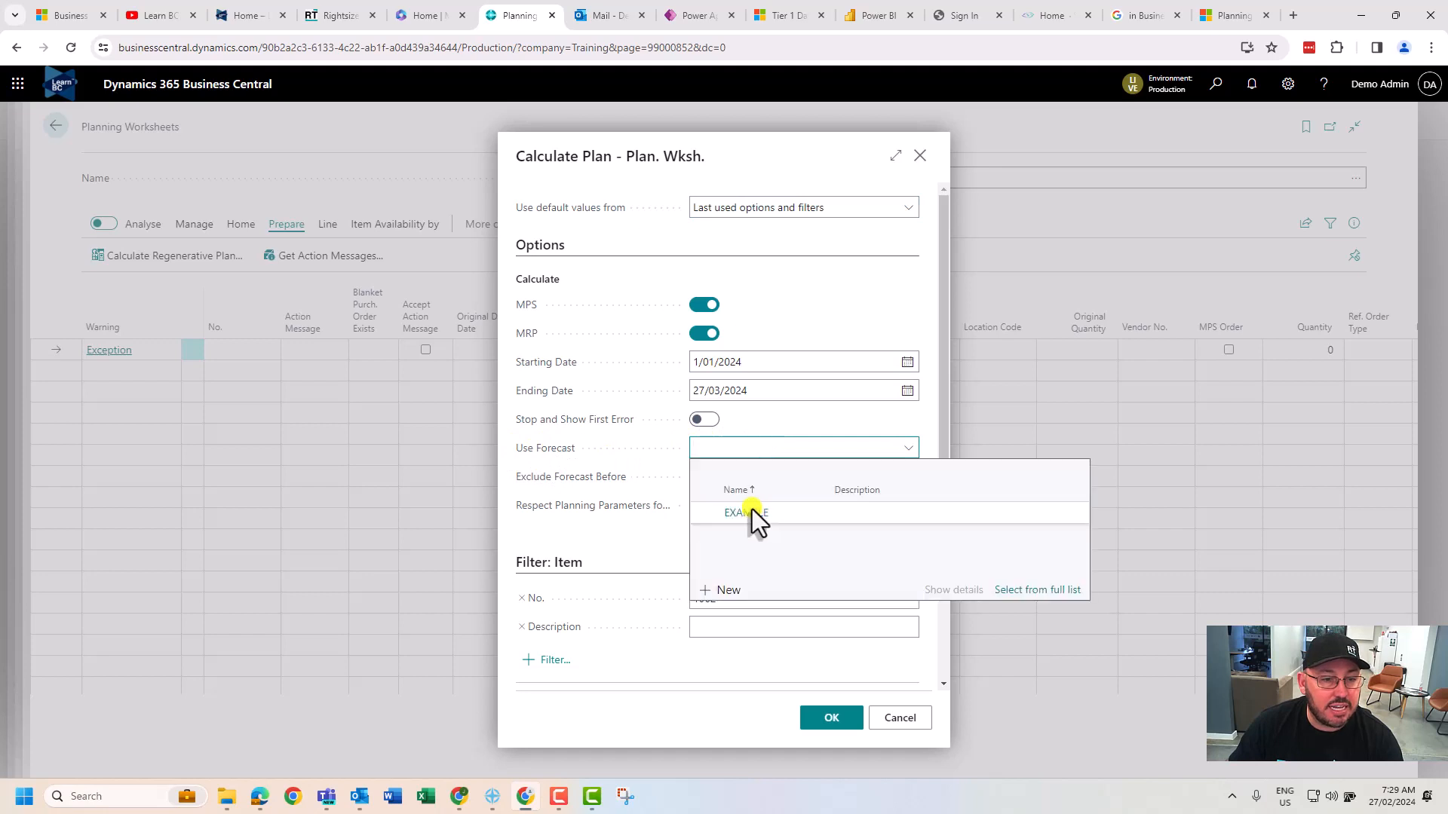
left_click(753, 514)
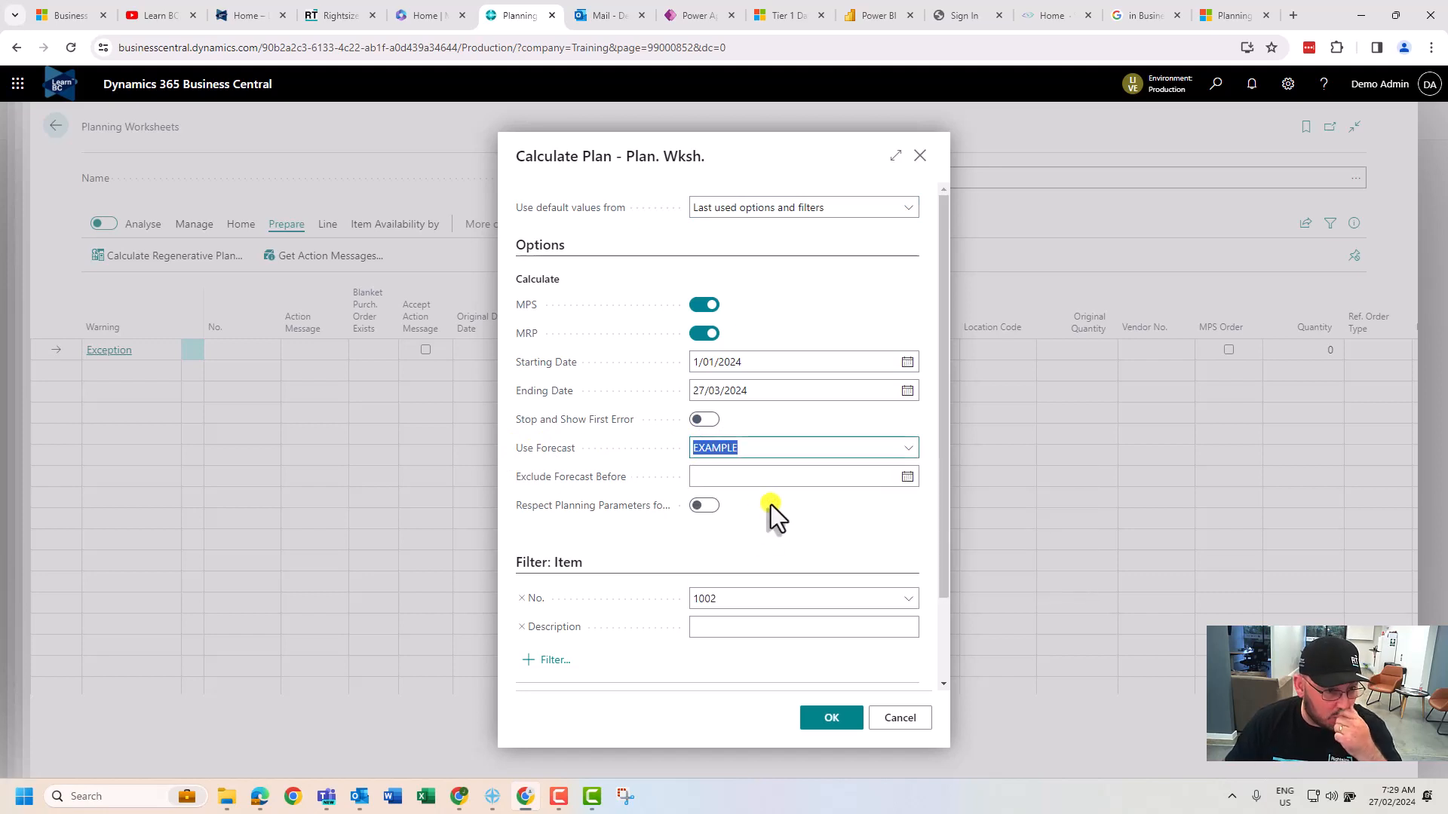
left_click(837, 720)
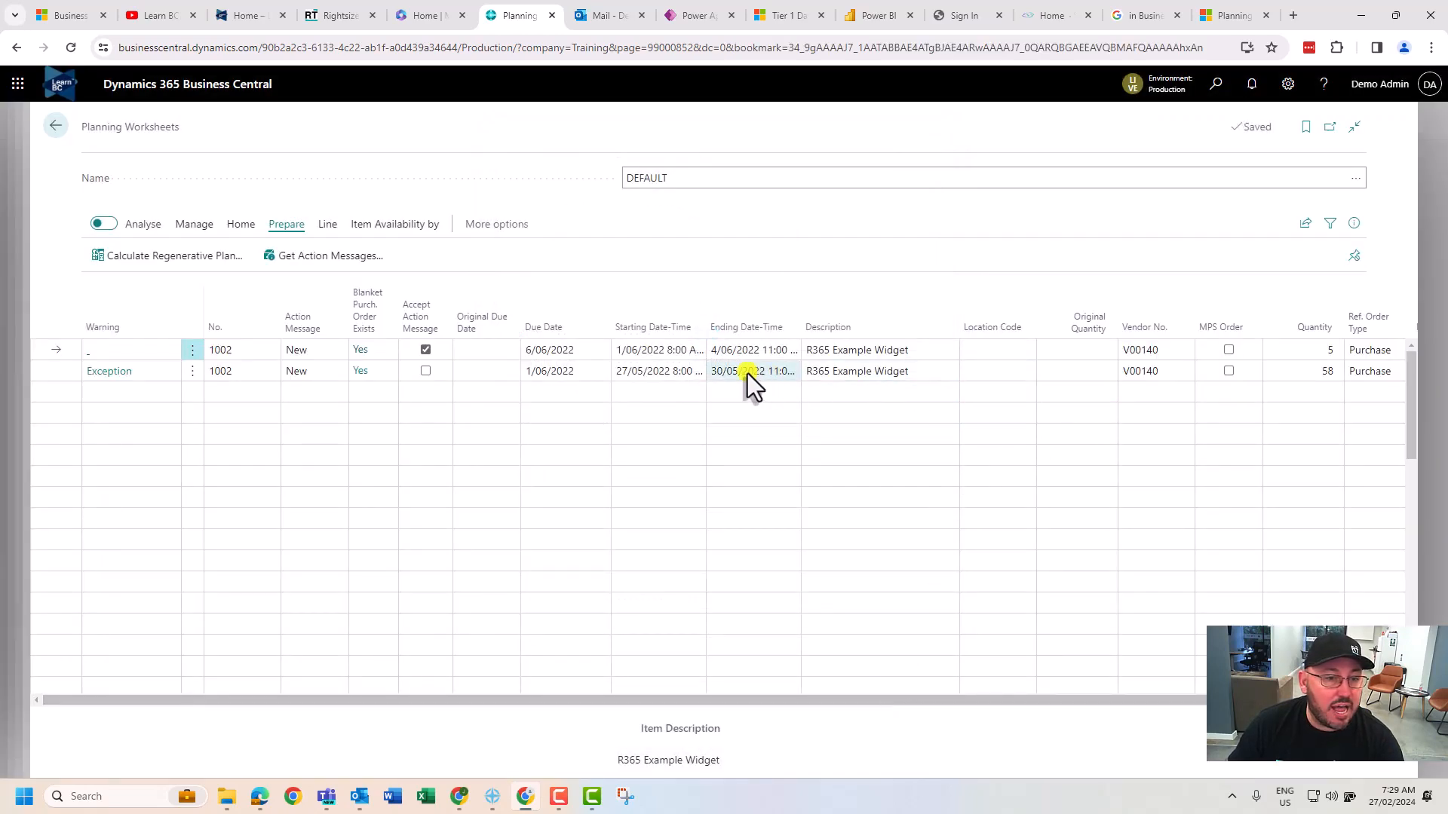
left_click(1286, 371)
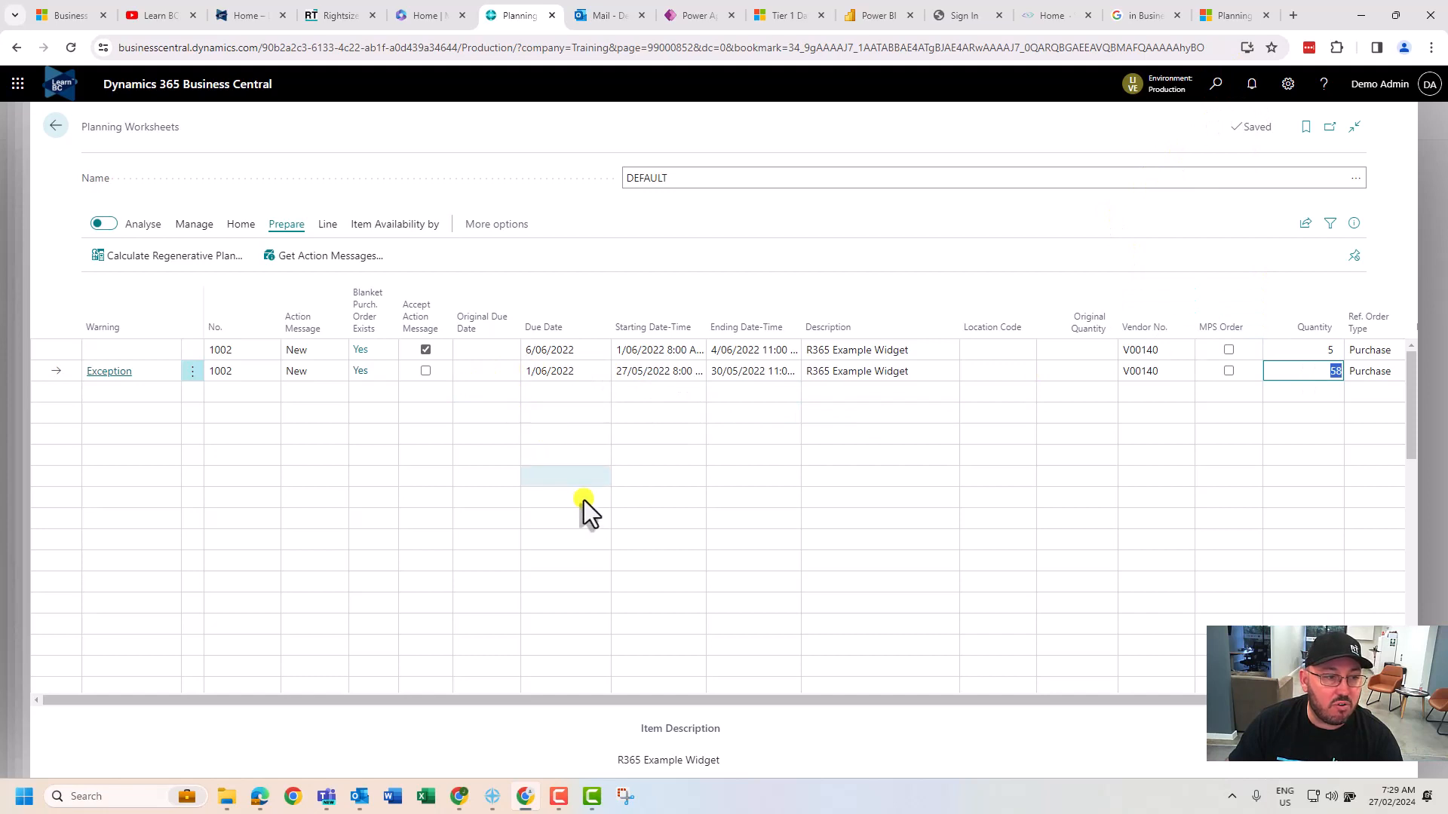
Review the demand forecast and safety stock elements behind item 1002's Exception line, then close the planning worksheet.
left_click_drag(671, 700, 603, 701)
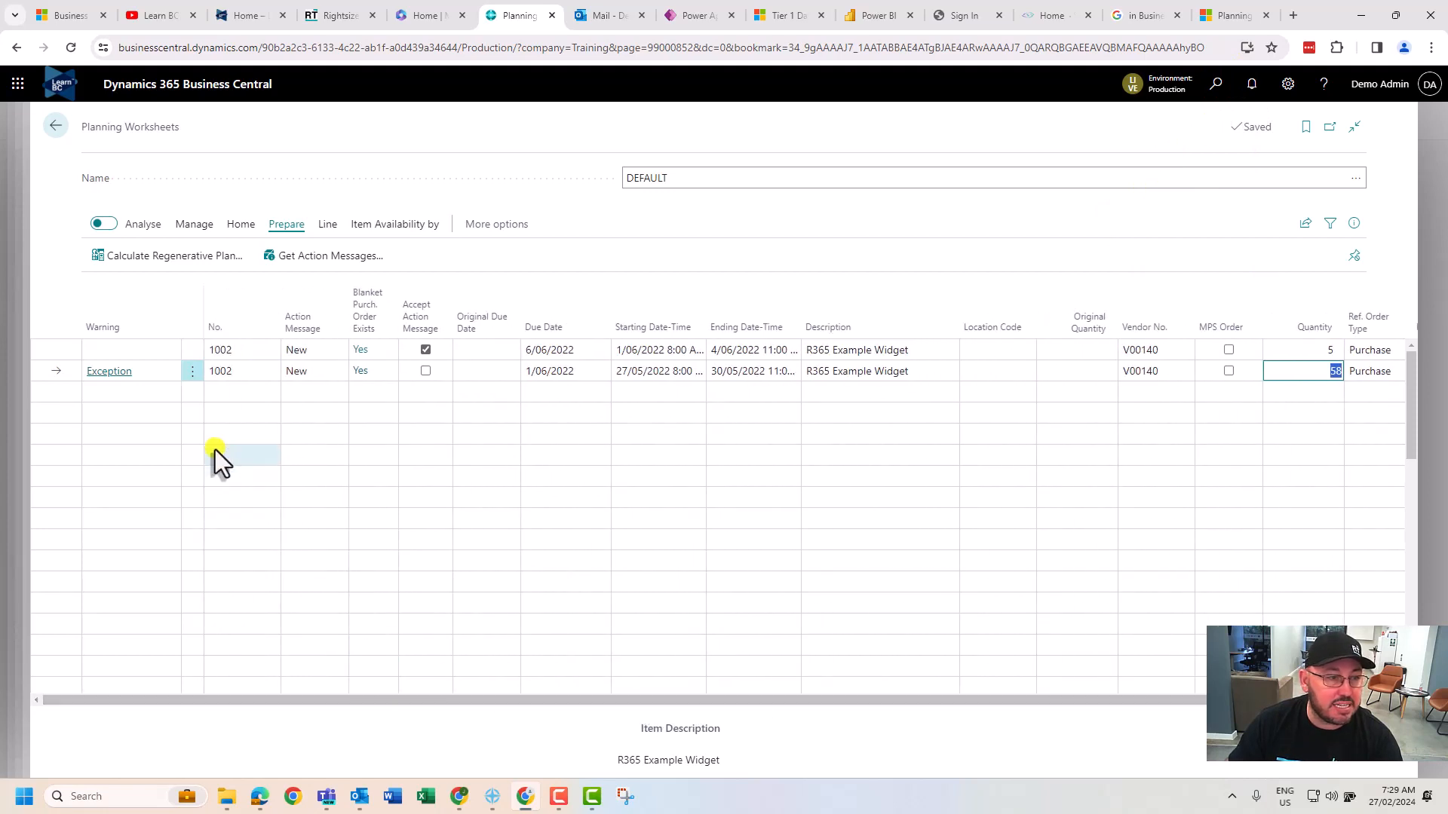
left_click(111, 373)
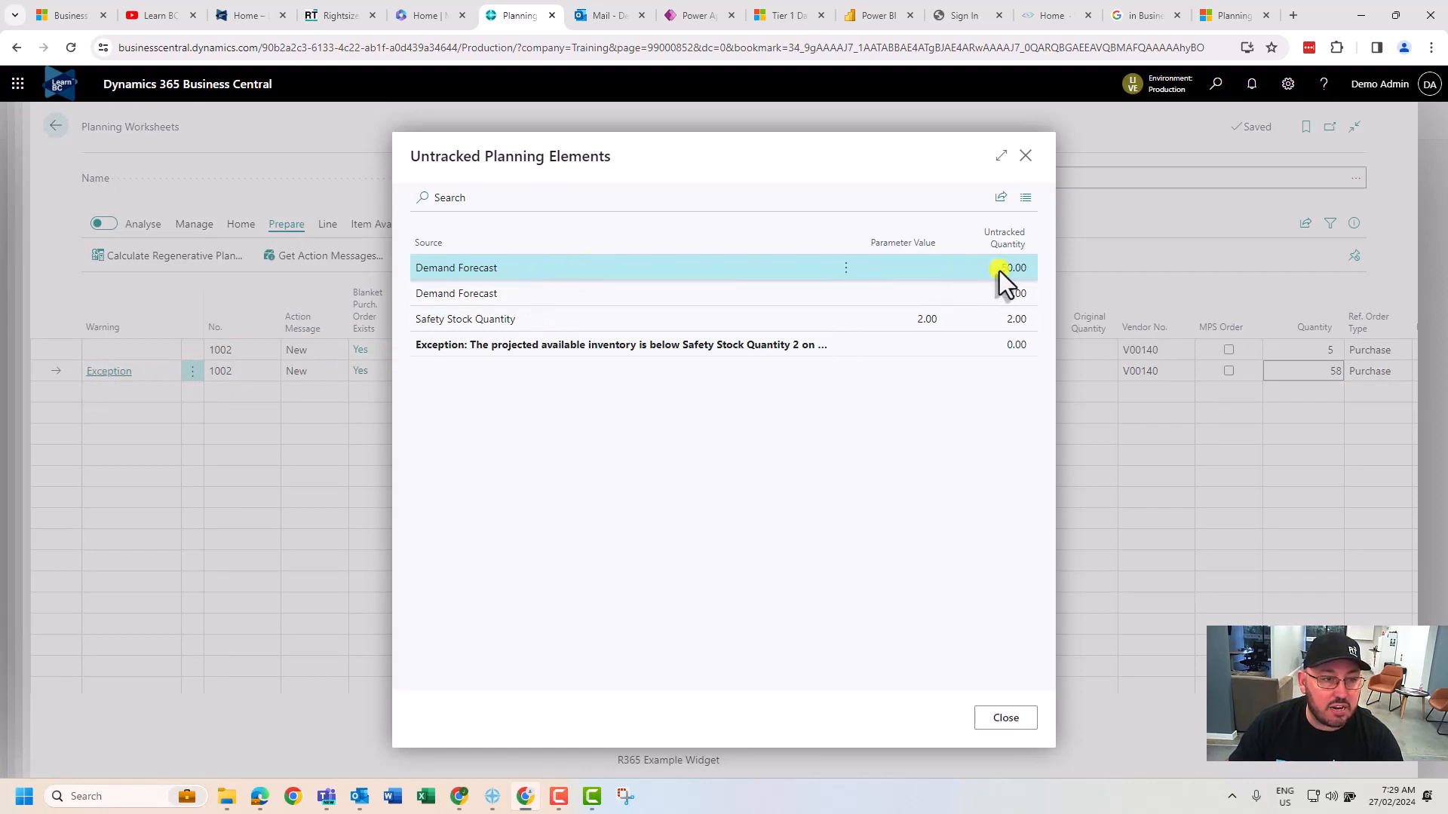
left_click(997, 294)
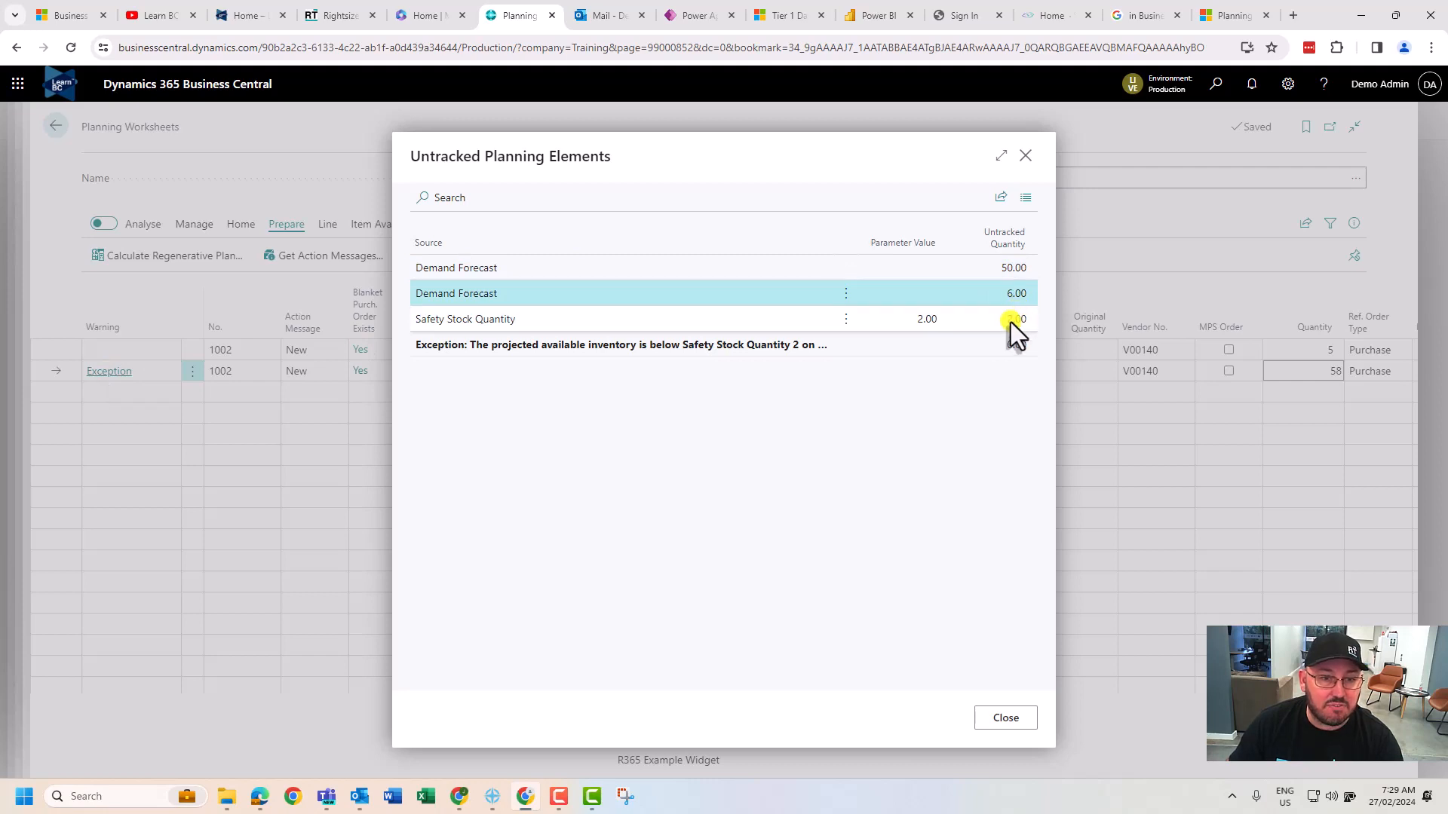
left_click(1011, 322)
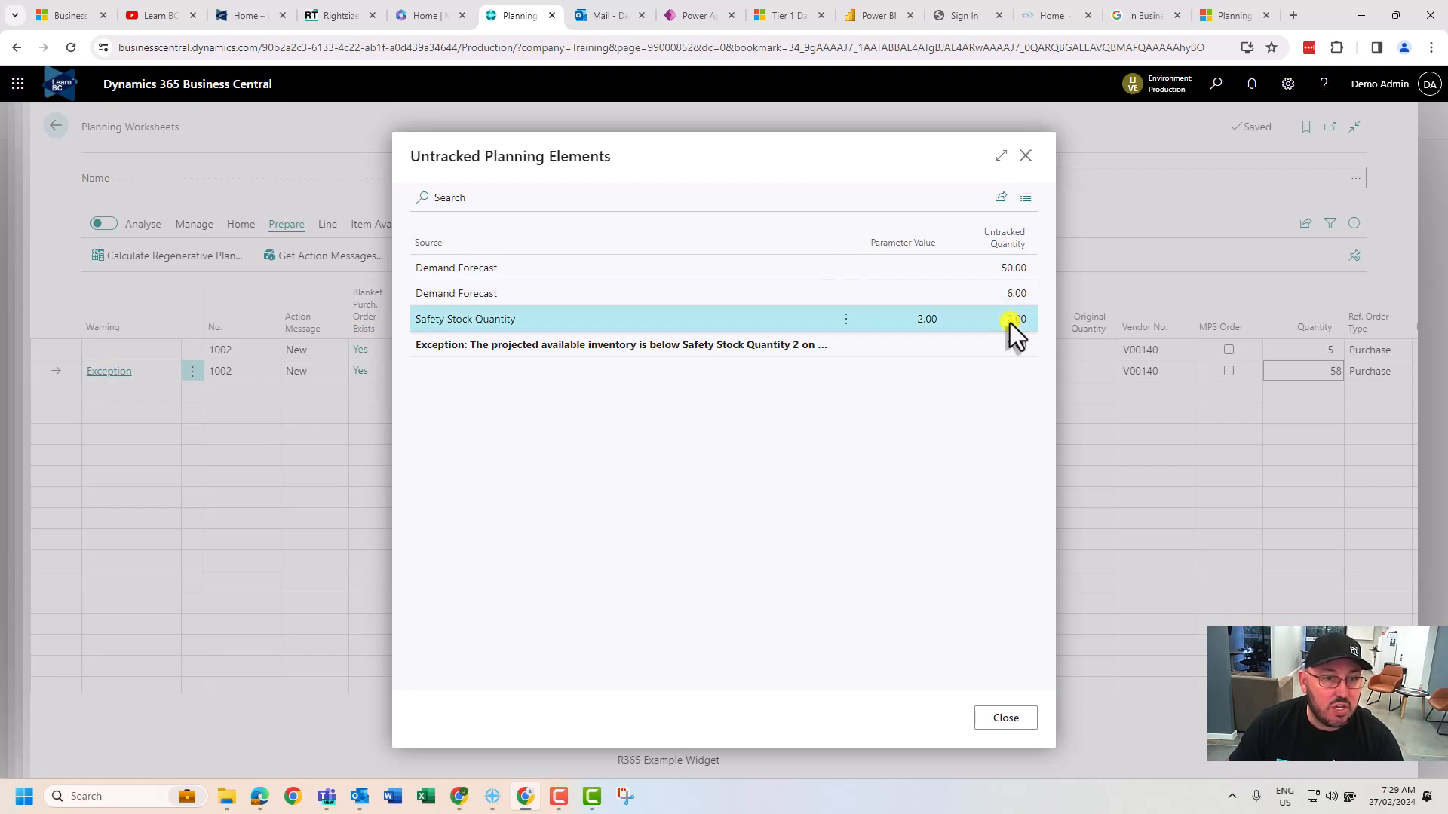
left_click(1008, 723)
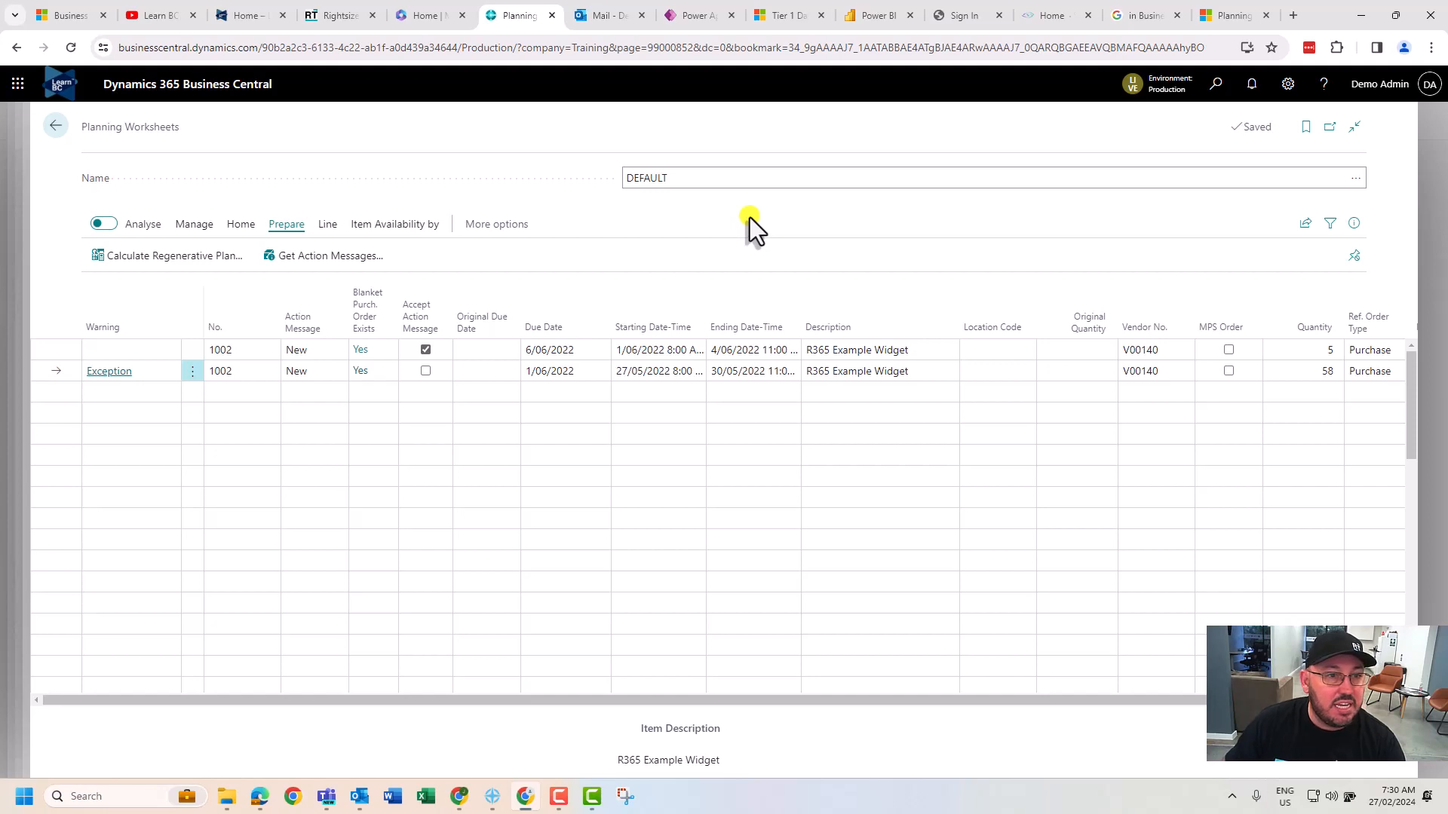
key("Escape")
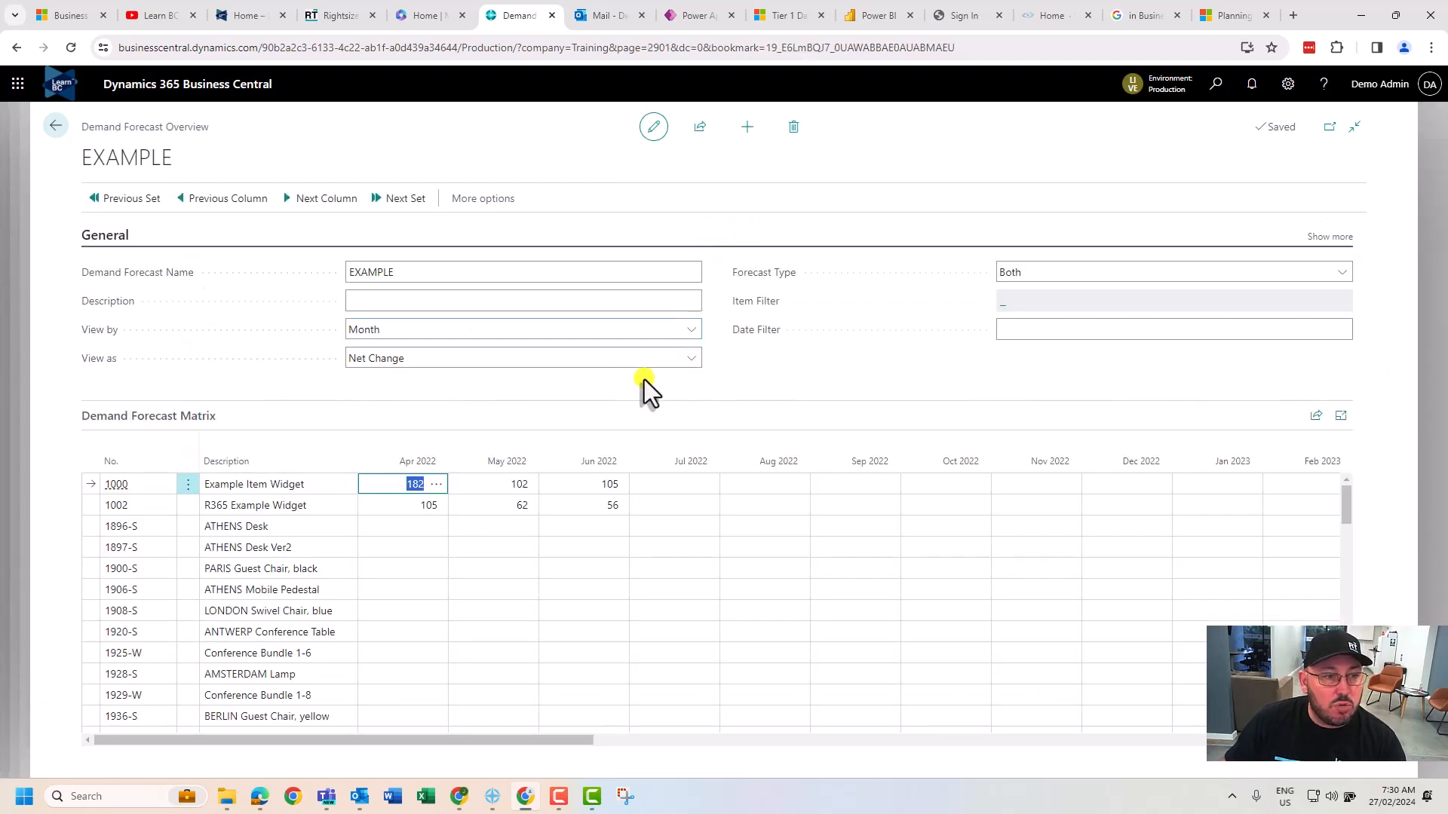
Check the period options available for viewing the EXAMPLE forecast without changing the period, and close the forecast overview.
left_click(596, 332)
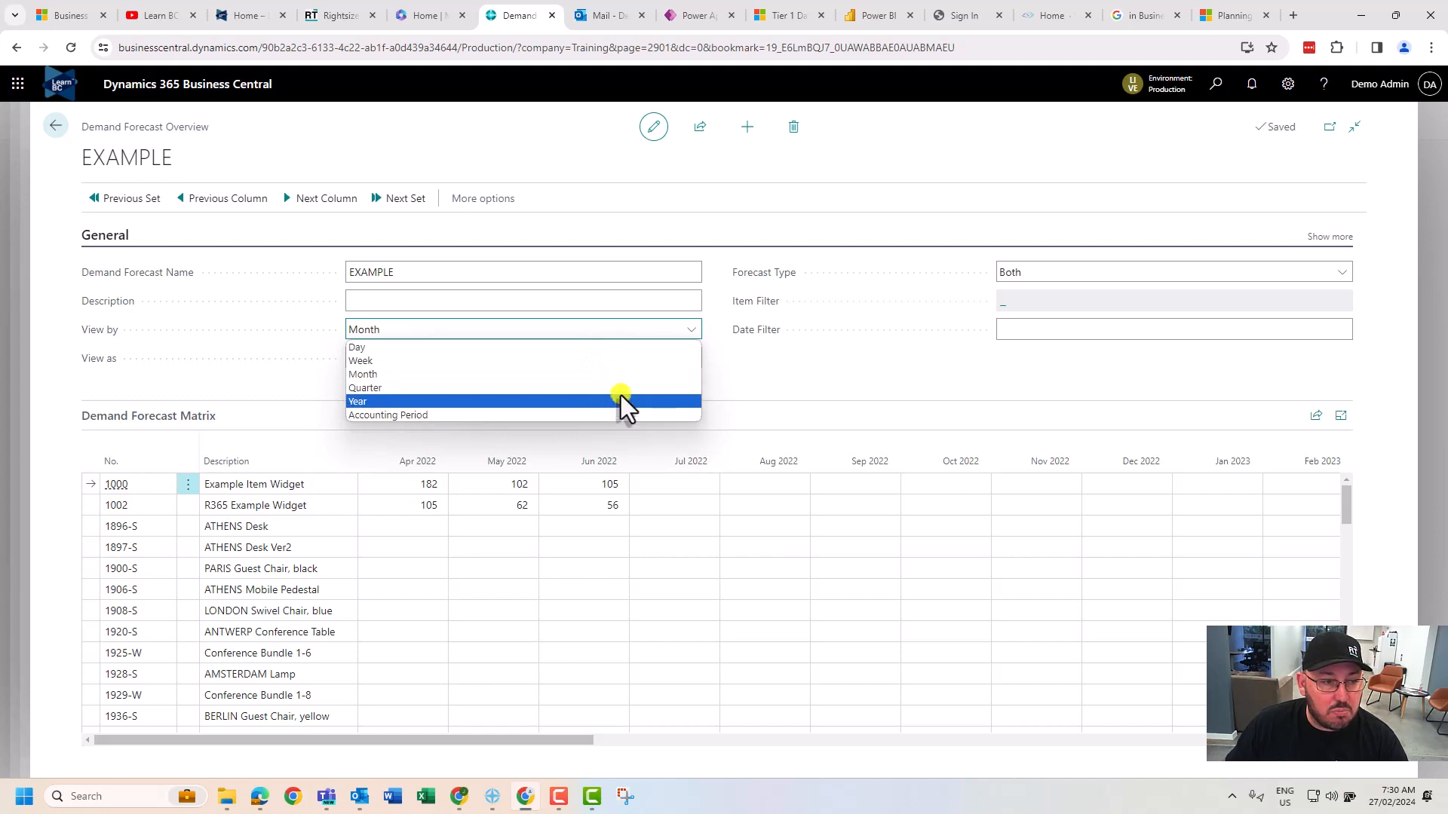
left_click(753, 373)
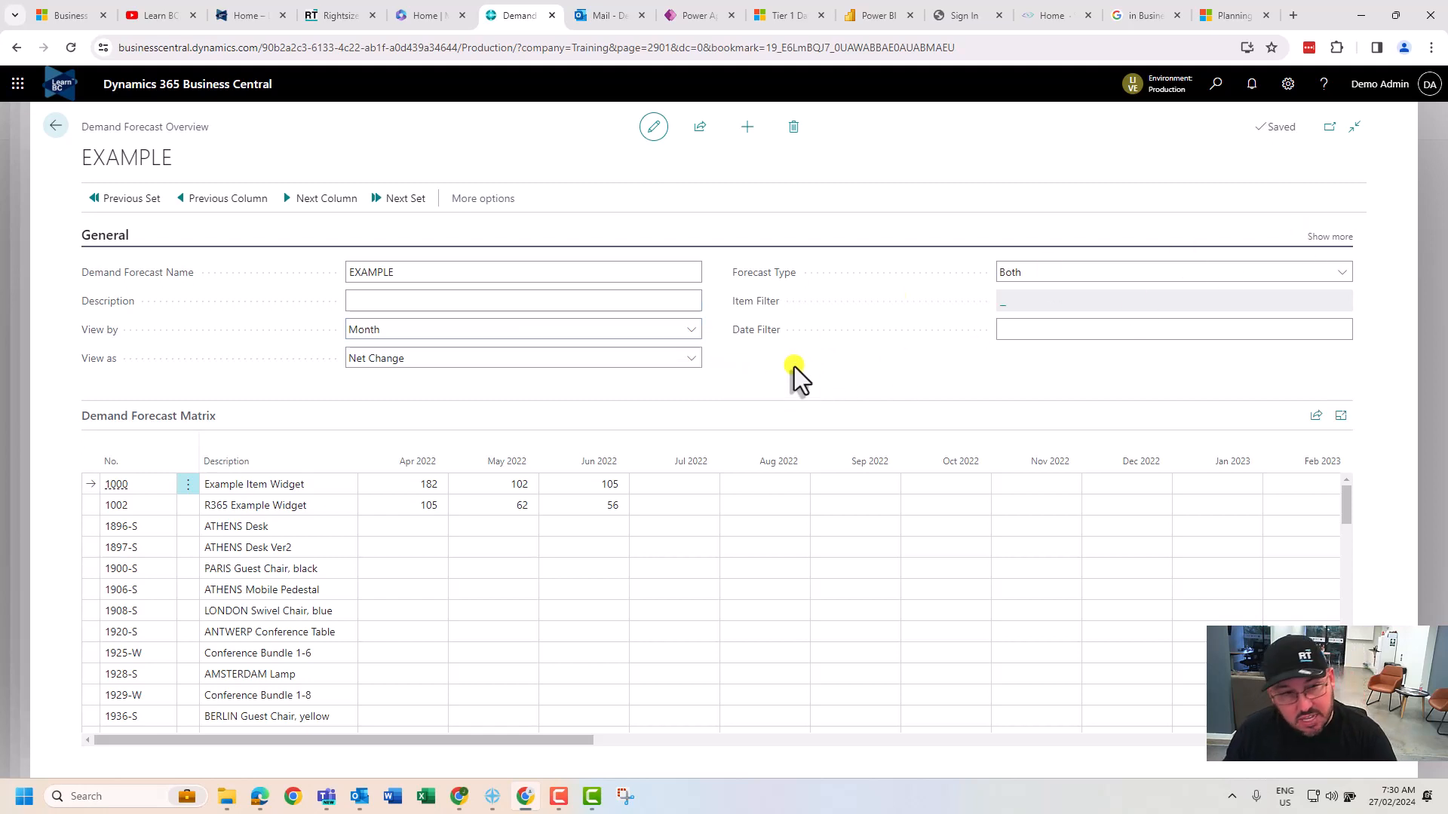
key("Escape")
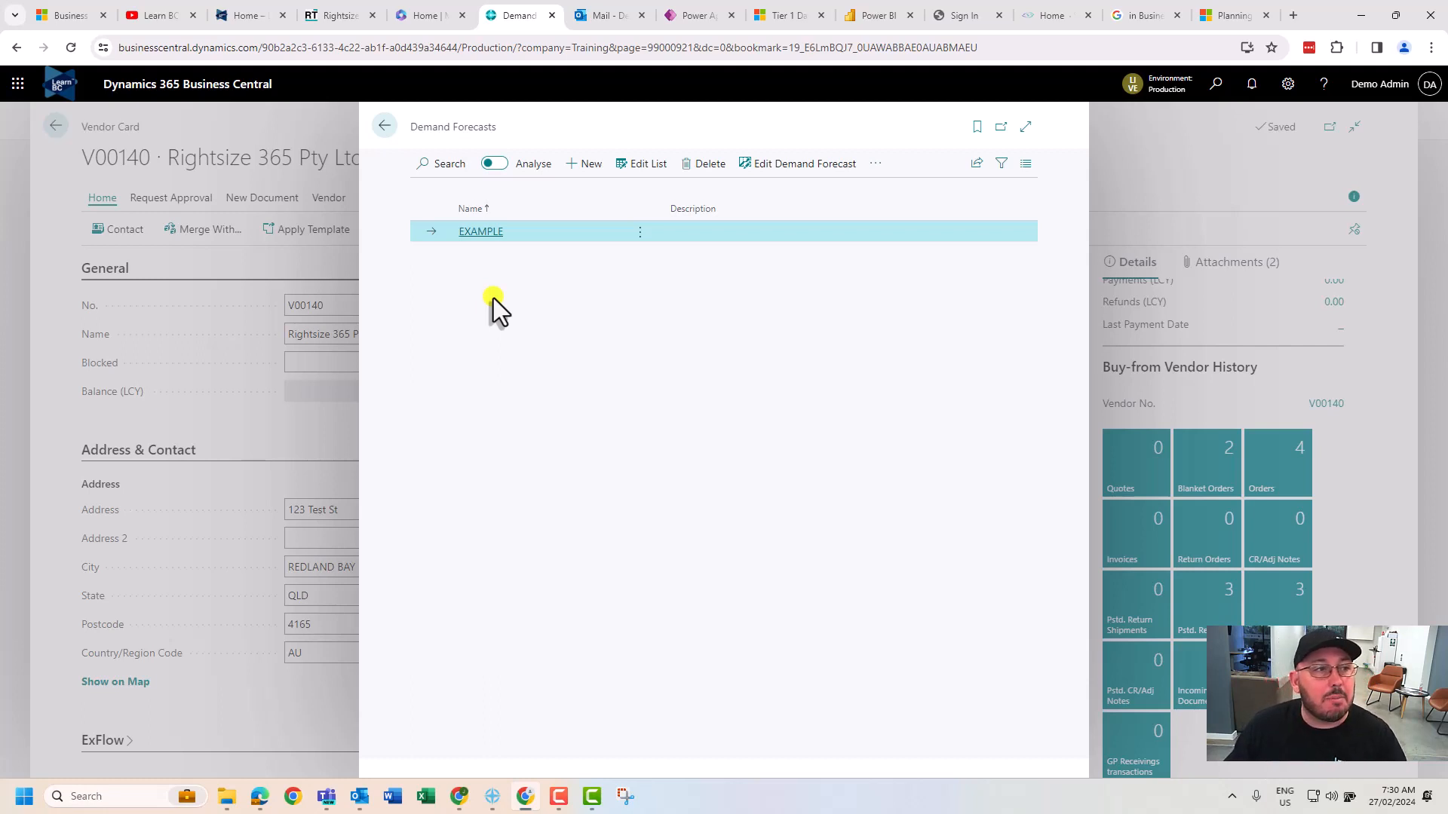
Reopen the EXAMPLE forecast, review the entries behind item 1000's Apr 2022 quantity, and close the forecast pages back to the vendor card.
left_click(483, 232)
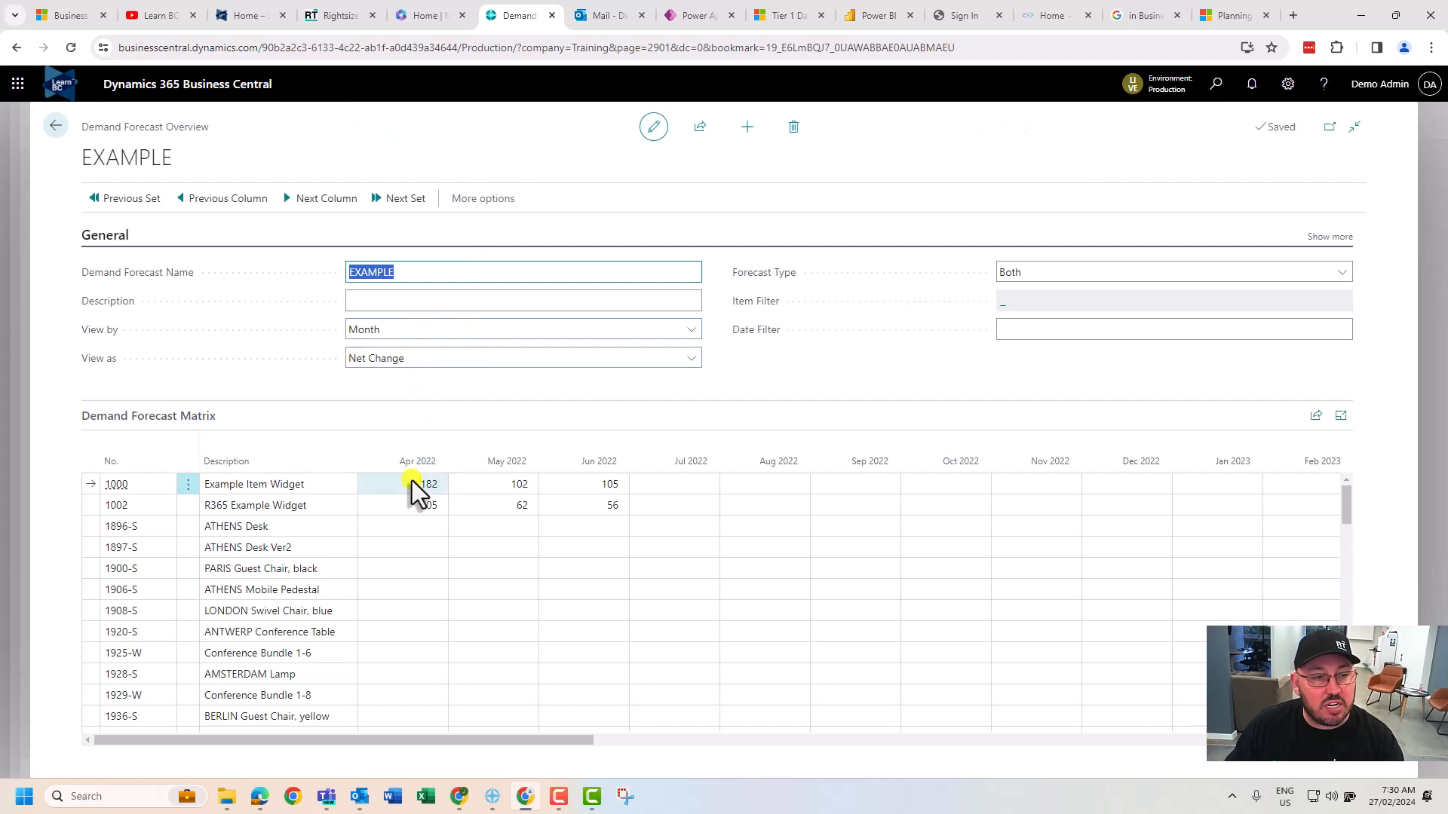
left_click(411, 483)
left_click(442, 487)
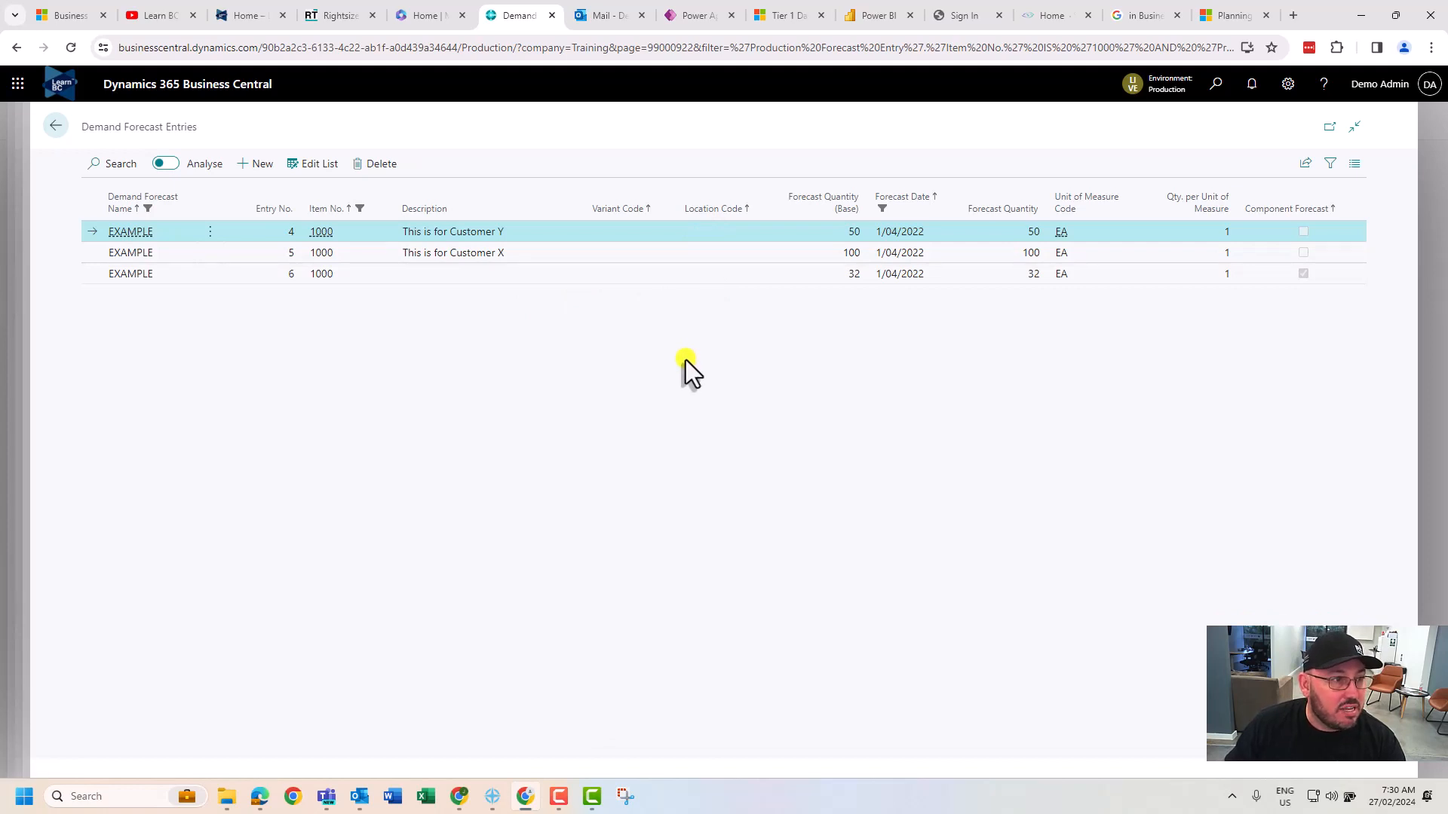
key("Escape")
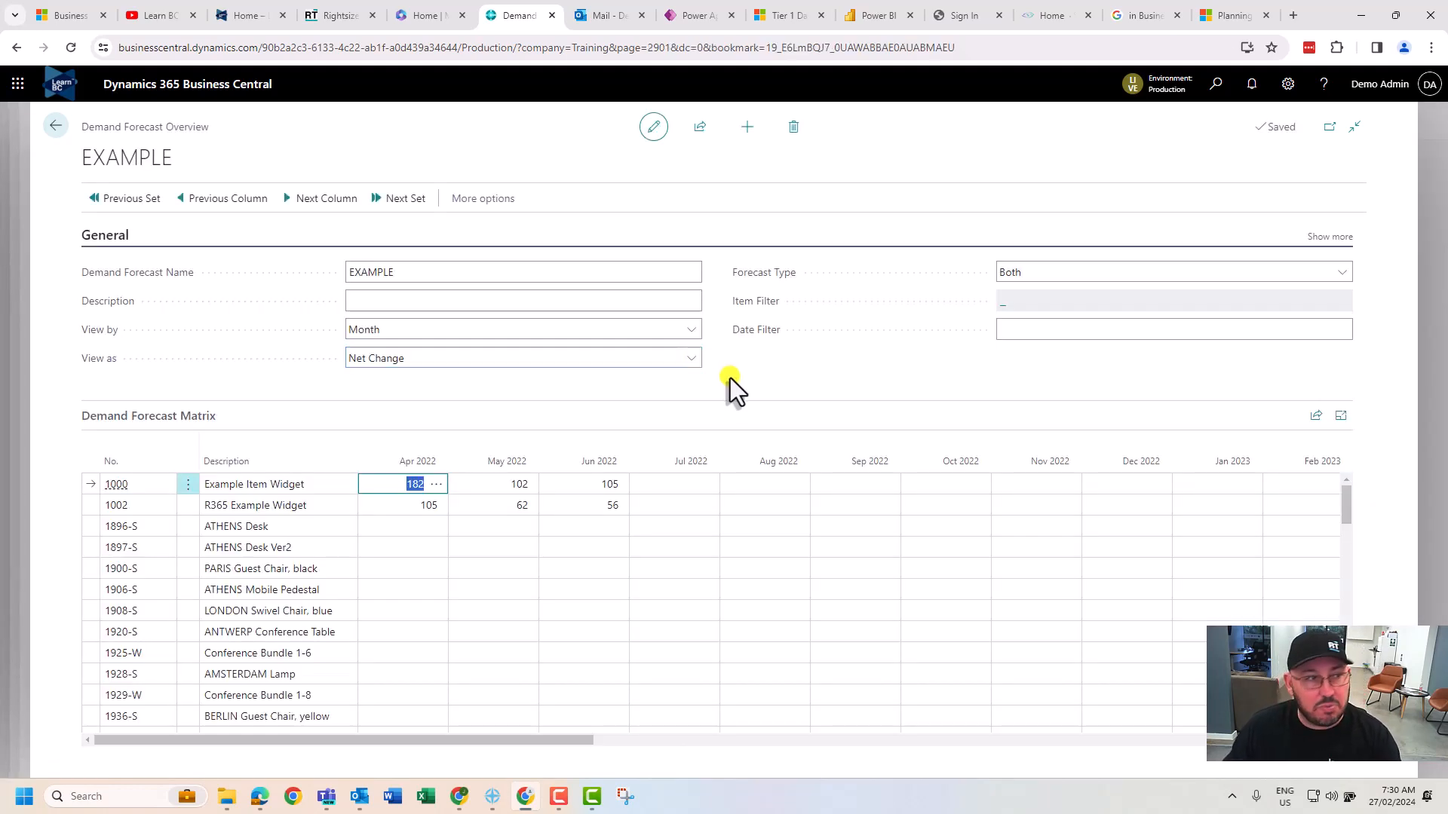
key("Escape")
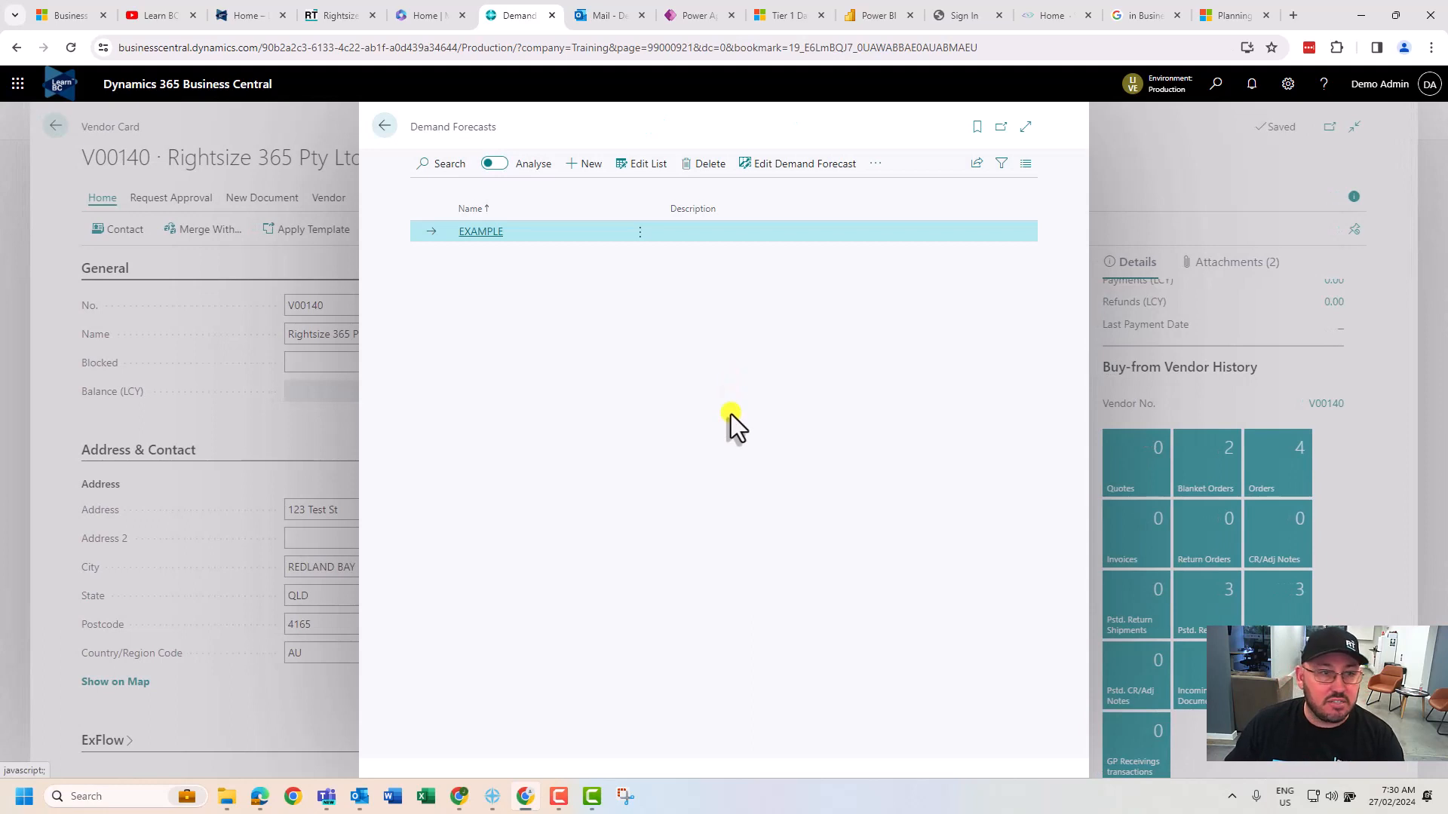
key("Escape")
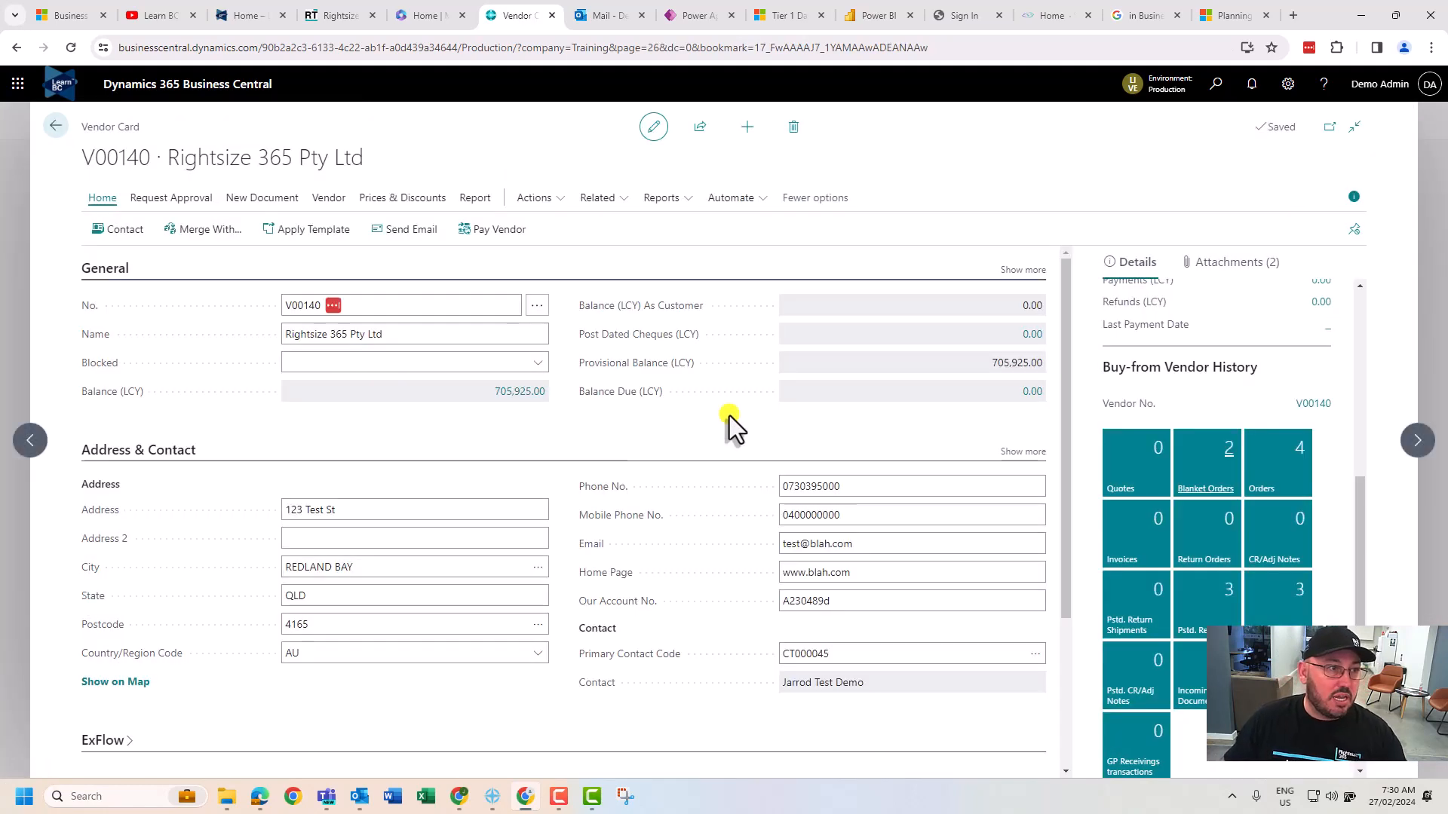